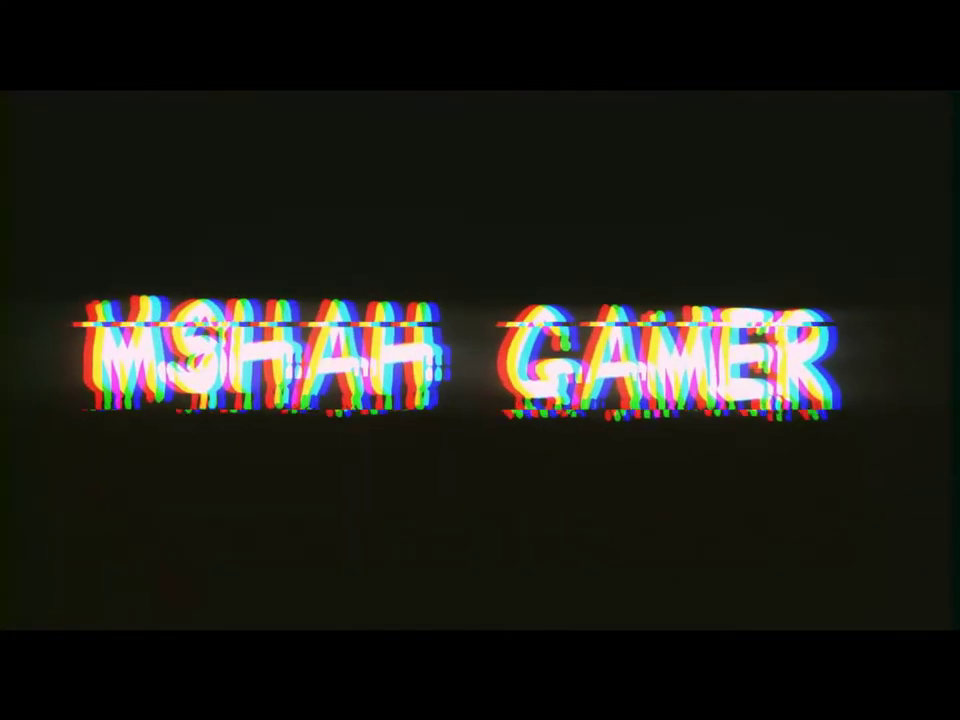
{"action": "left_click_drag", "start_coordinate": [377, 334], "coordinate": [110, 70]}
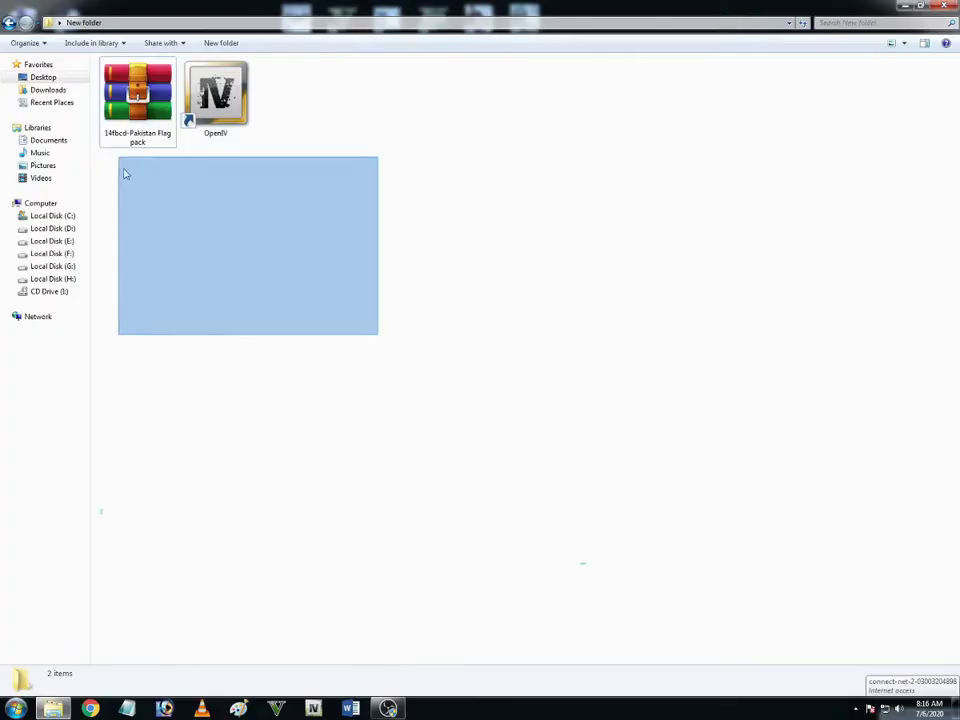
{"action": "left_click_drag", "start_coordinate": [429, 249], "coordinate": [186, 159]}
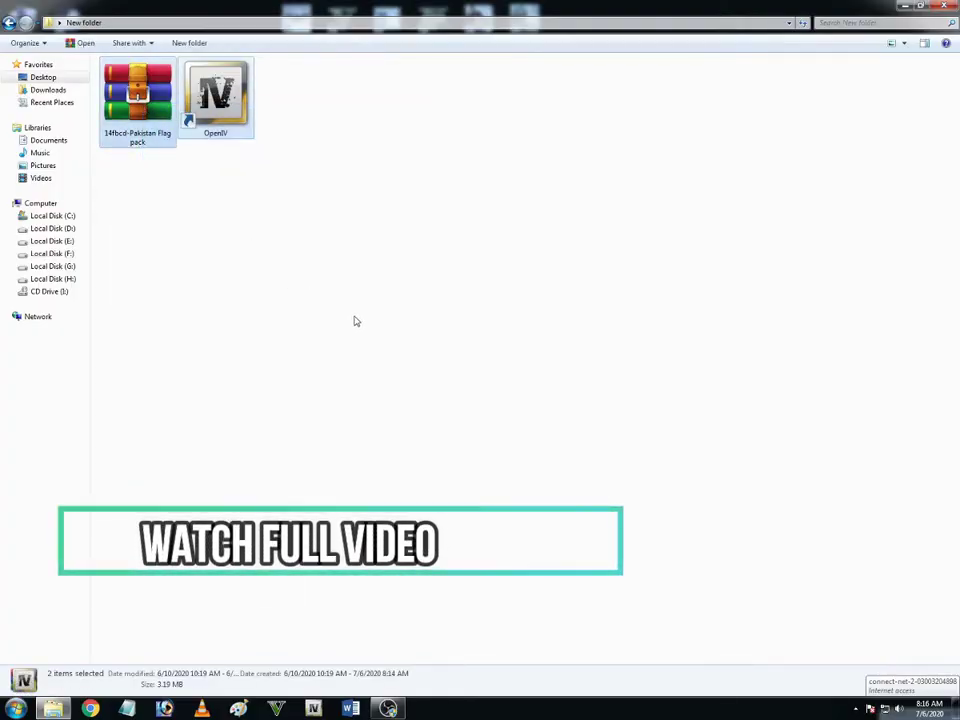
{"action": "left_click_drag", "start_coordinate": [338, 7], "coordinate": [660, 2]}
{"action": "left_click", "coordinate": [472, 235]}
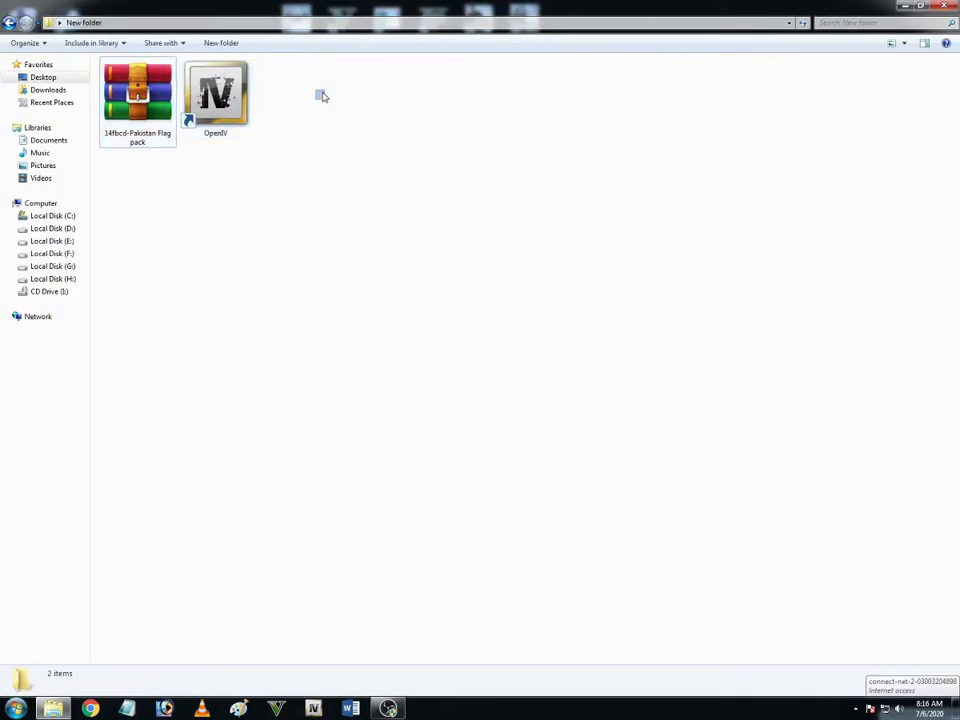
{"action": "left_click_drag", "start_coordinate": [321, 96], "coordinate": [197, 191]}
{"action": "left_click", "coordinate": [197, 193]}
{"action": "left_click", "coordinate": [215, 100]}
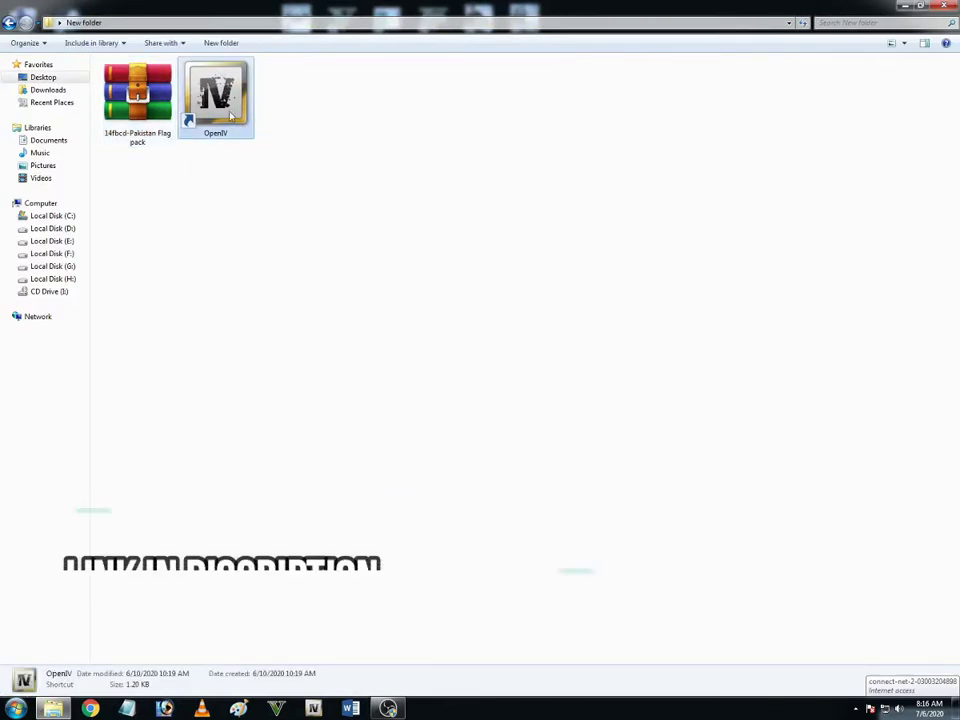
{"action": "right_click", "coordinate": [228, 114]}
{"action": "left_click_drag", "start_coordinate": [289, 90], "coordinate": [215, 166]}
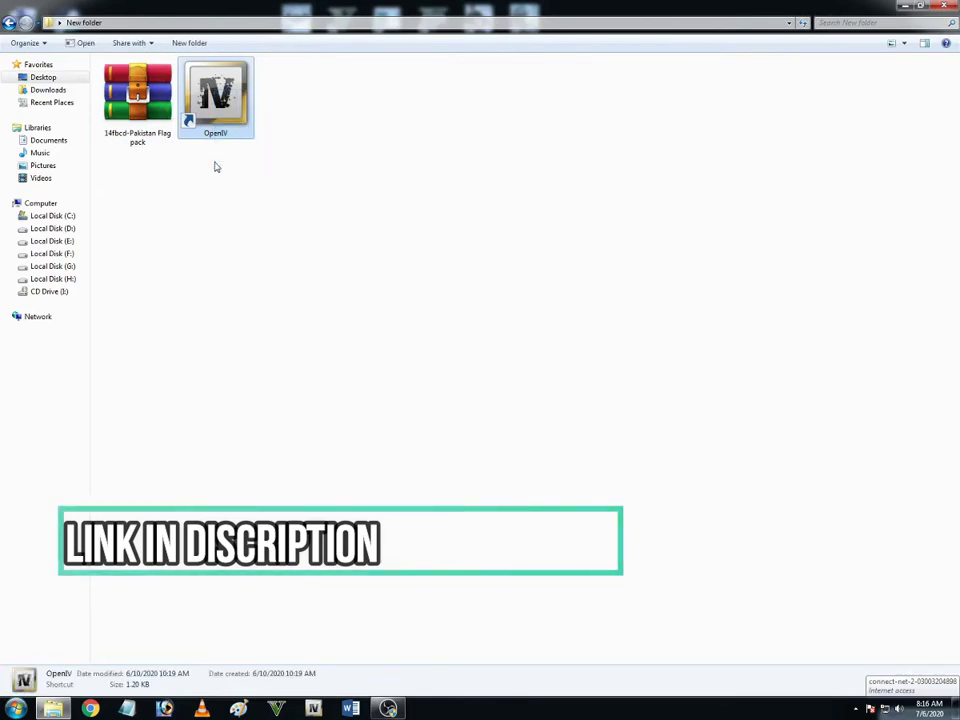
{"action": "left_click", "coordinate": [215, 166]}
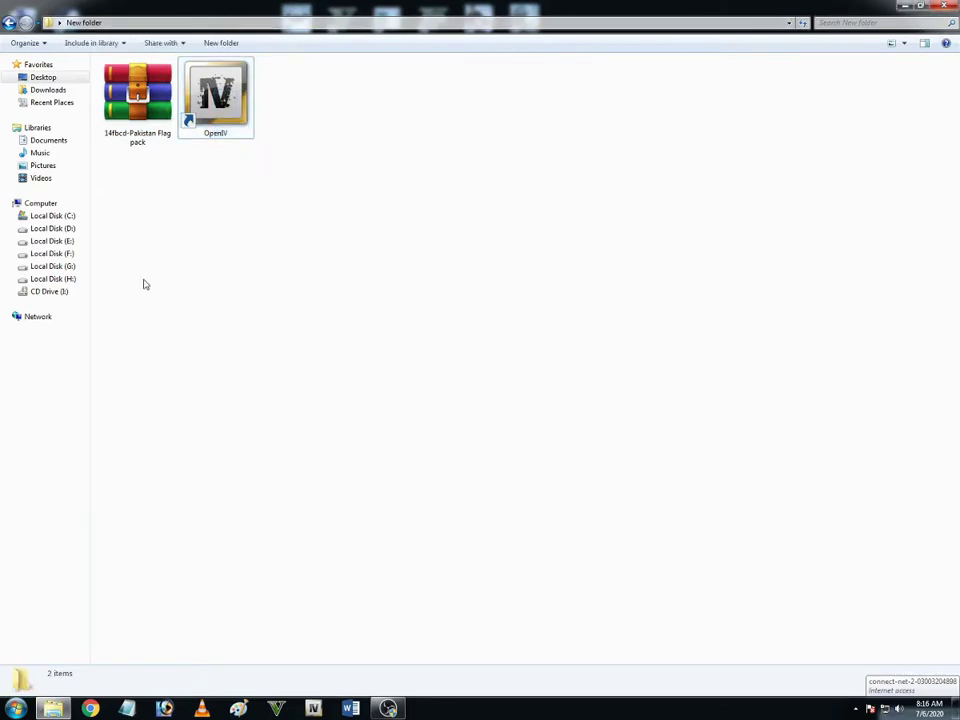
{"action": "left_click_drag", "start_coordinate": [233, 223], "coordinate": [161, 159]}
{"action": "right_click", "coordinate": [161, 159]}
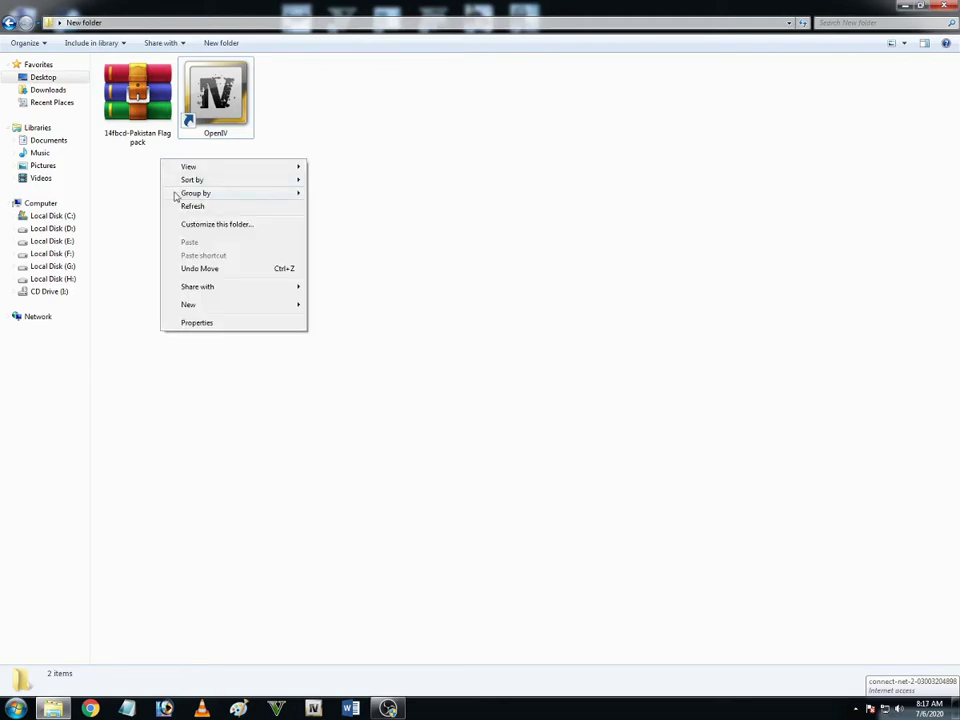
{"action": "left_click", "coordinate": [197, 206]}
{"action": "left_click_drag", "start_coordinate": [332, 180], "coordinate": [205, 140]}
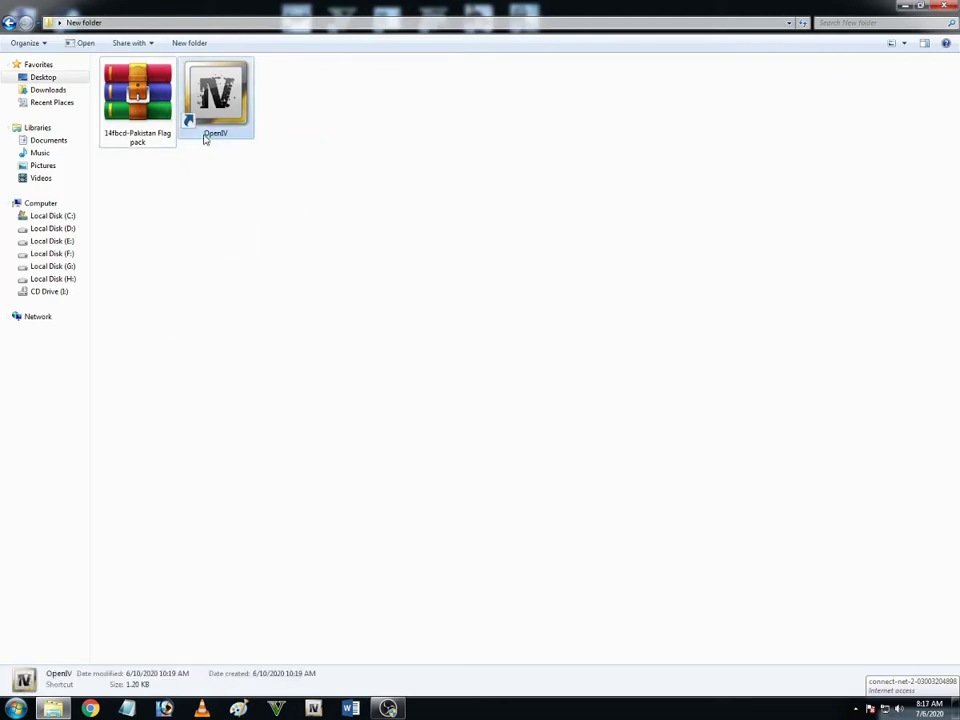
{"action": "left_click", "coordinate": [225, 235]}
{"action": "right_click", "coordinate": [242, 231]}
{"action": "left_click", "coordinate": [257, 278]}
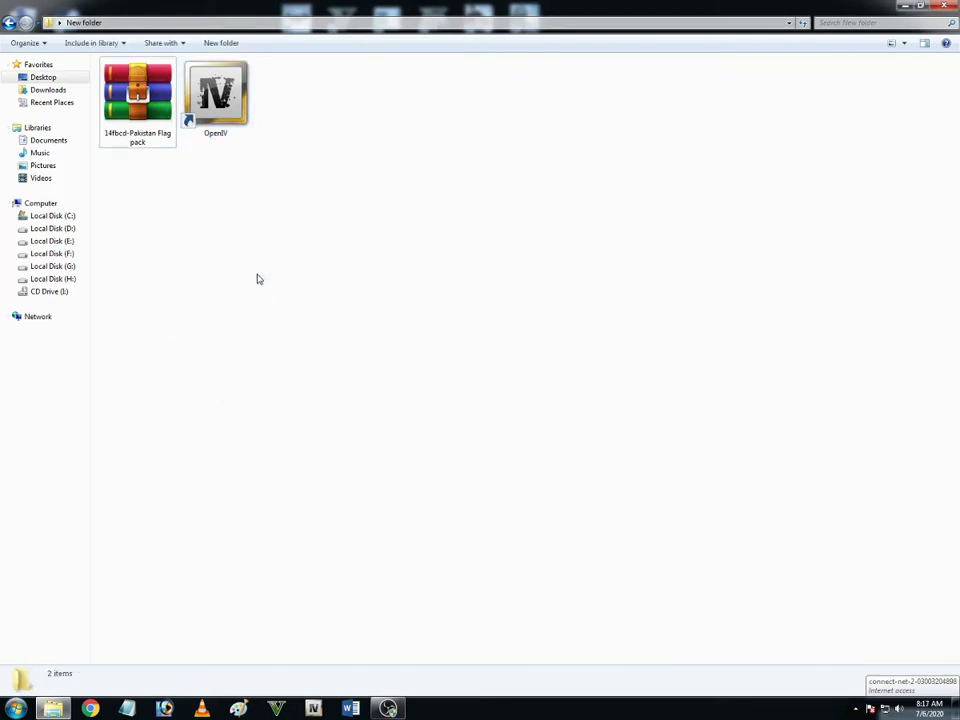
- Extract the 14fbcd-Pakistan Flag pack archive into its own folder and open the Pakistan Flag Pack folder inside it
{"action": "right_click", "coordinate": [157, 131]}
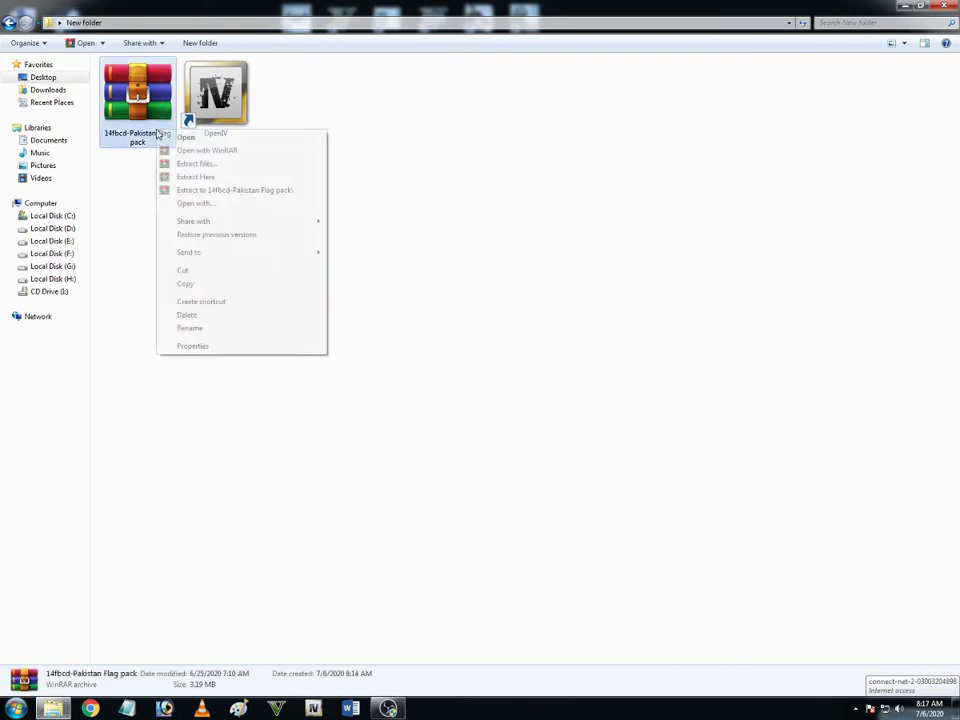
{"action": "left_click", "coordinate": [214, 190]}
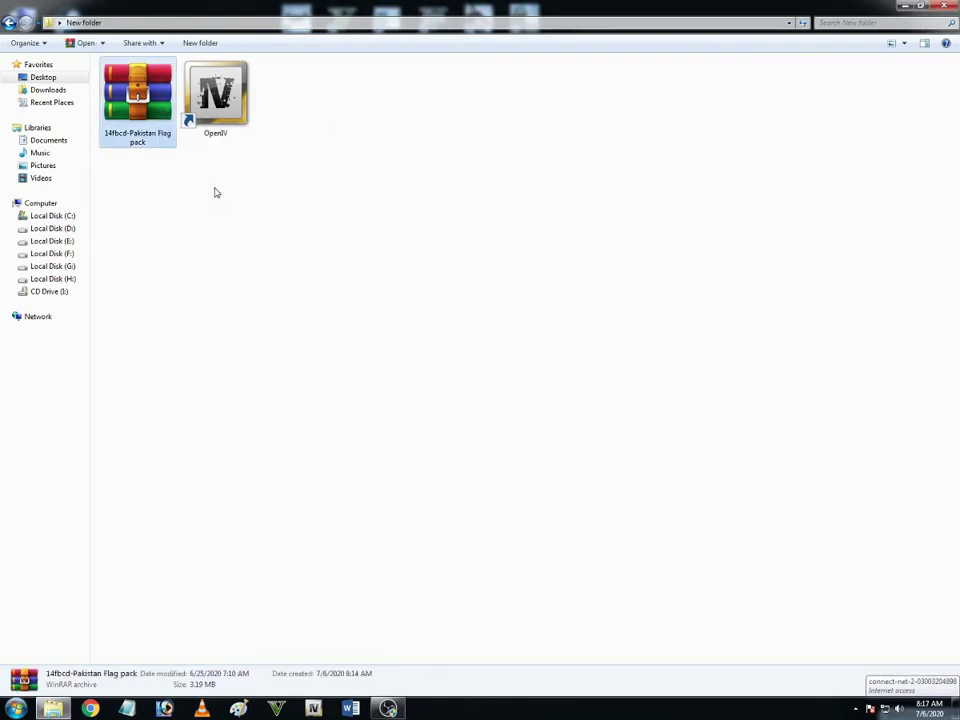
{"action": "double_click", "coordinate": [137, 130]}
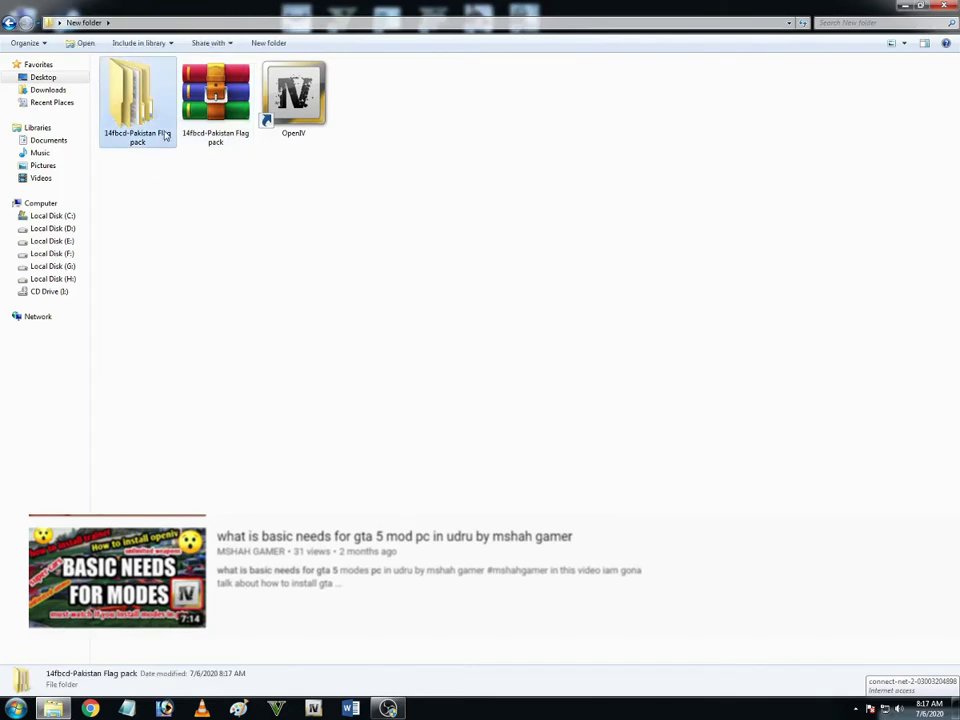
{"action": "double_click", "coordinate": [170, 78]}
- Look over the Pakistan Flag Pack subfolders and the files in the Marshal monster truck folder
{"action": "left_click_drag", "start_coordinate": [112, 252], "coordinate": [140, 68]}
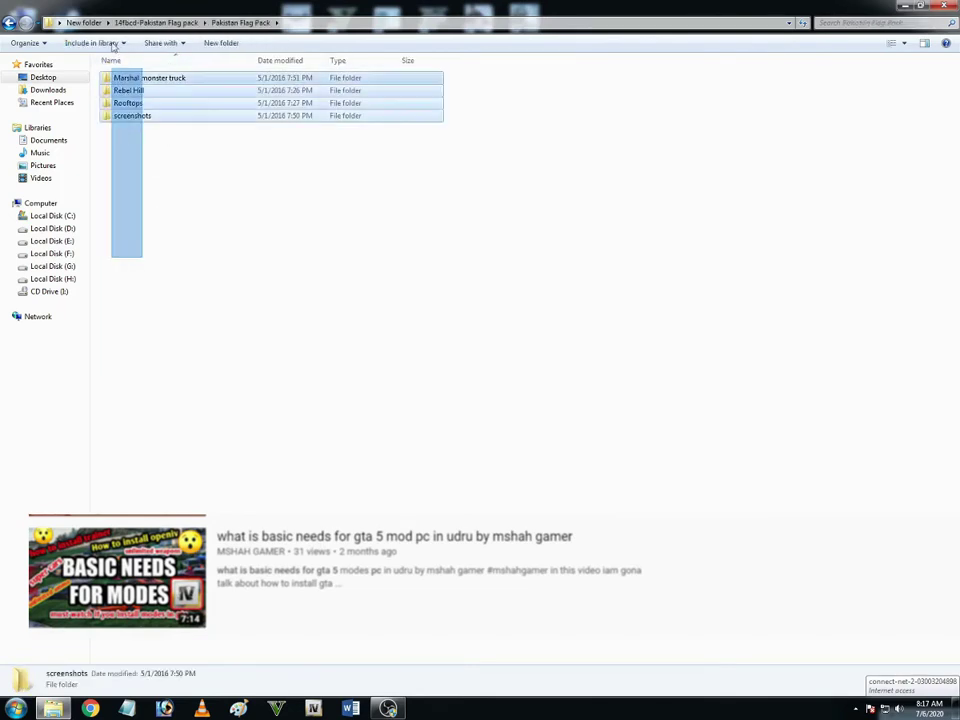
{"action": "left_click", "coordinate": [133, 232]}
{"action": "left_click_drag", "start_coordinate": [133, 232], "coordinate": [121, 70]}
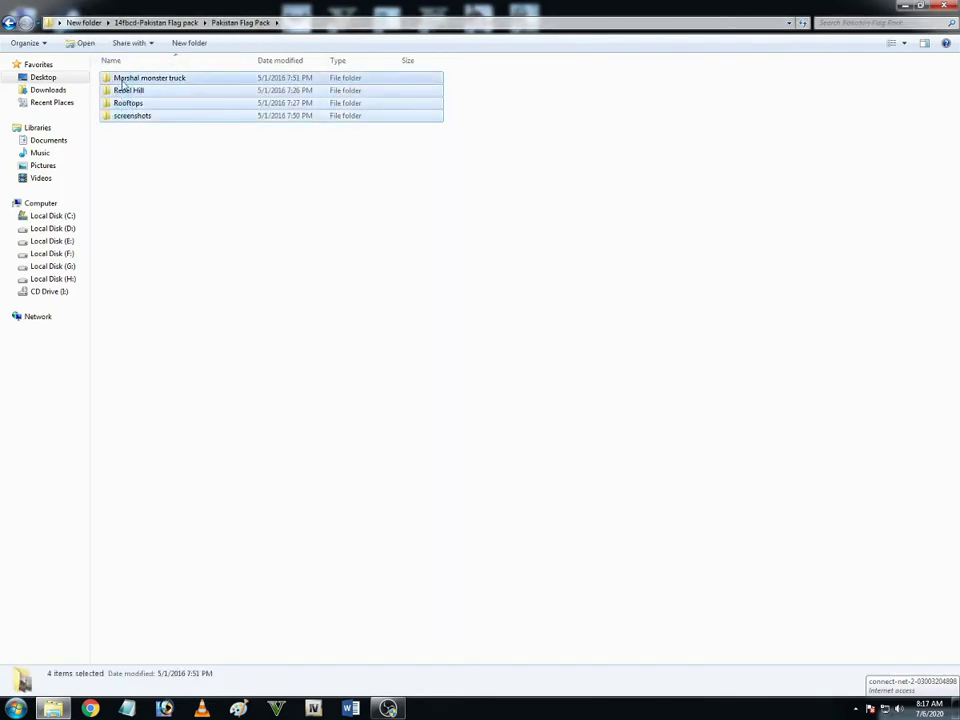
{"action": "double_click", "coordinate": [123, 79]}
{"action": "left_click_drag", "start_coordinate": [124, 124], "coordinate": [139, 5]}
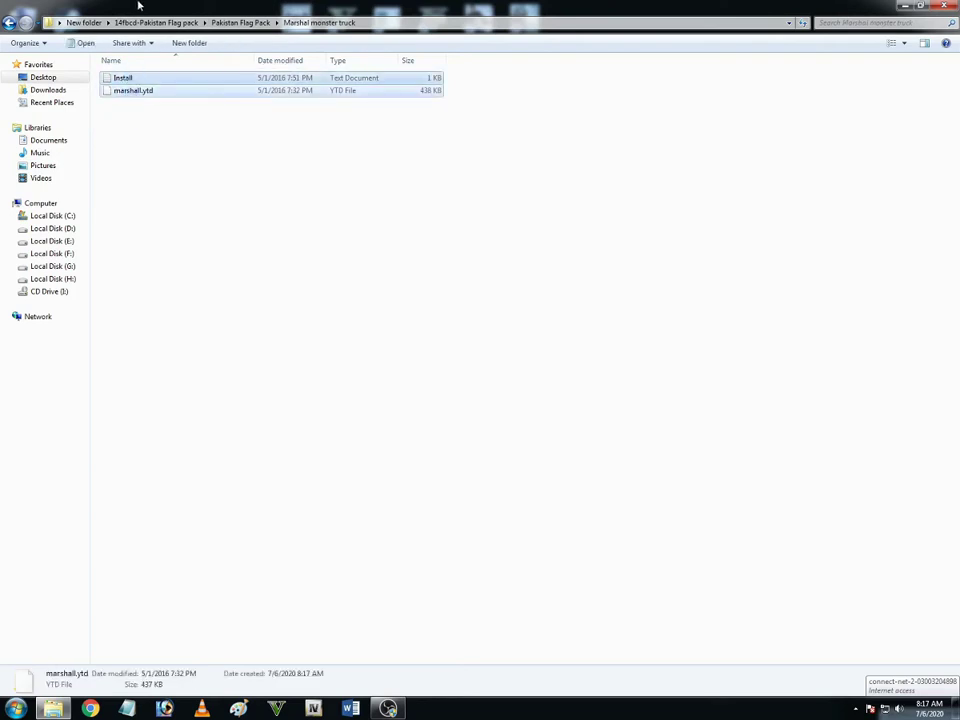
{"action": "left_click", "coordinate": [135, 137]}
- Dock the file window to the right half of the screen and return to New folder
{"action": "key", "text": "super+Right"}
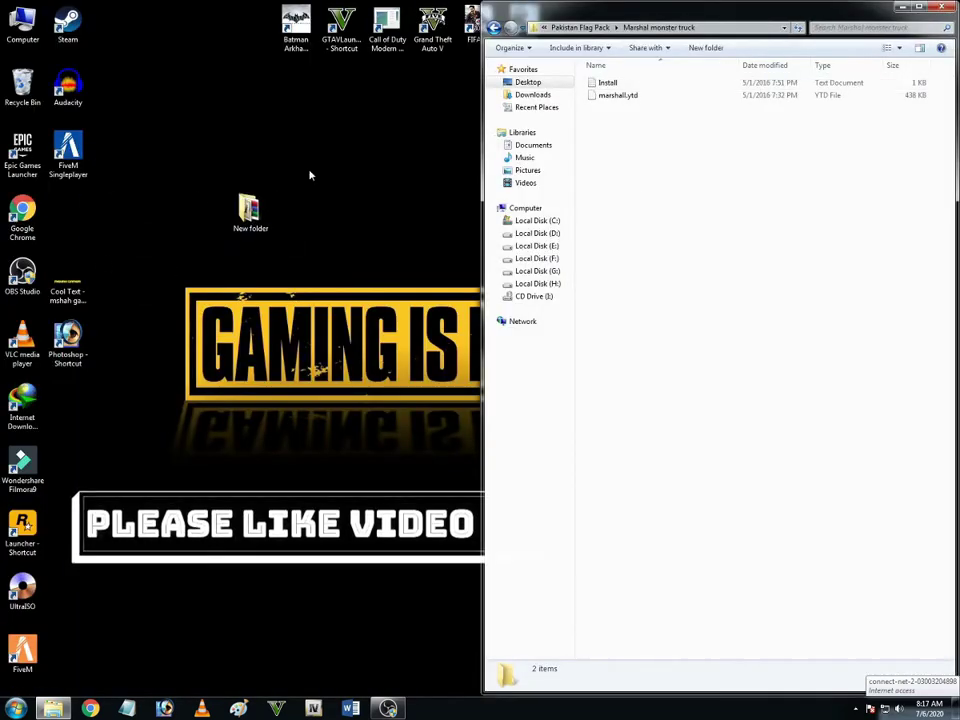
{"action": "left_click", "coordinate": [494, 28]}
{"action": "key", "text": "BackSpace"}
{"action": "key", "text": "BackSpace"}
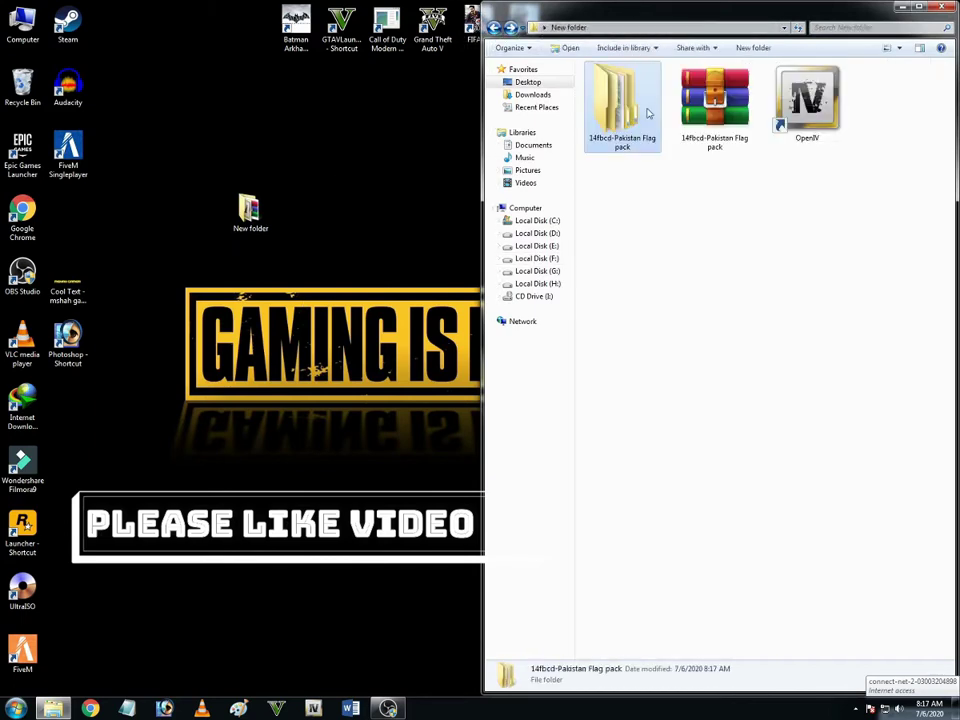
- Move the OpenIV shortcut from New folder to the desktop and launch OpenIV from there
{"action": "left_click_drag", "start_coordinate": [776, 124], "coordinate": [42, 246]}
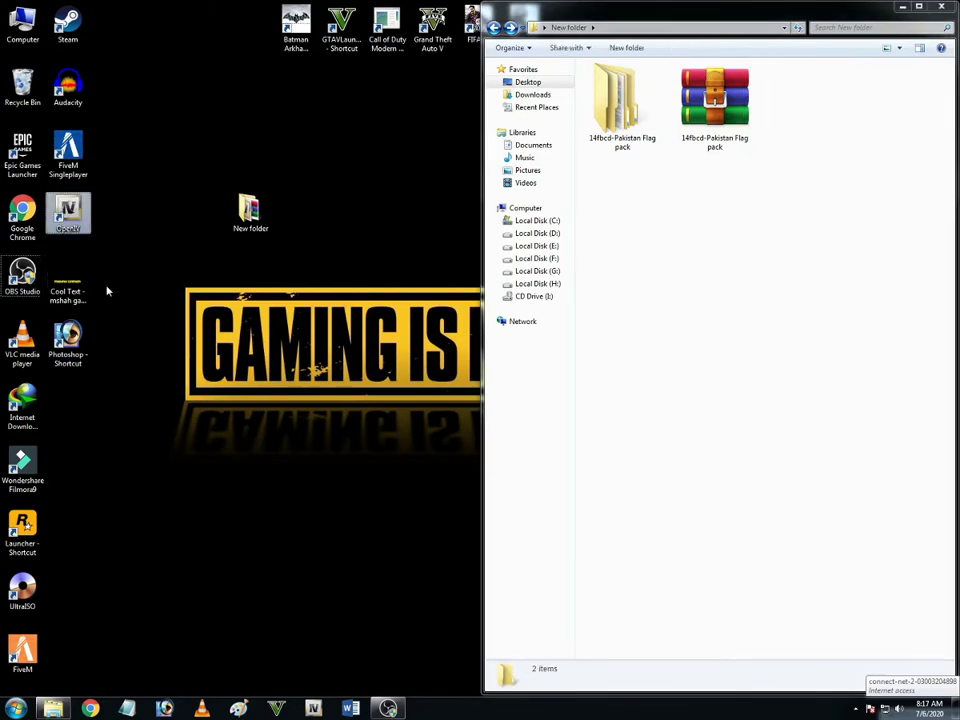
{"action": "right_click", "coordinate": [79, 200]}
{"action": "left_click", "coordinate": [118, 208]}
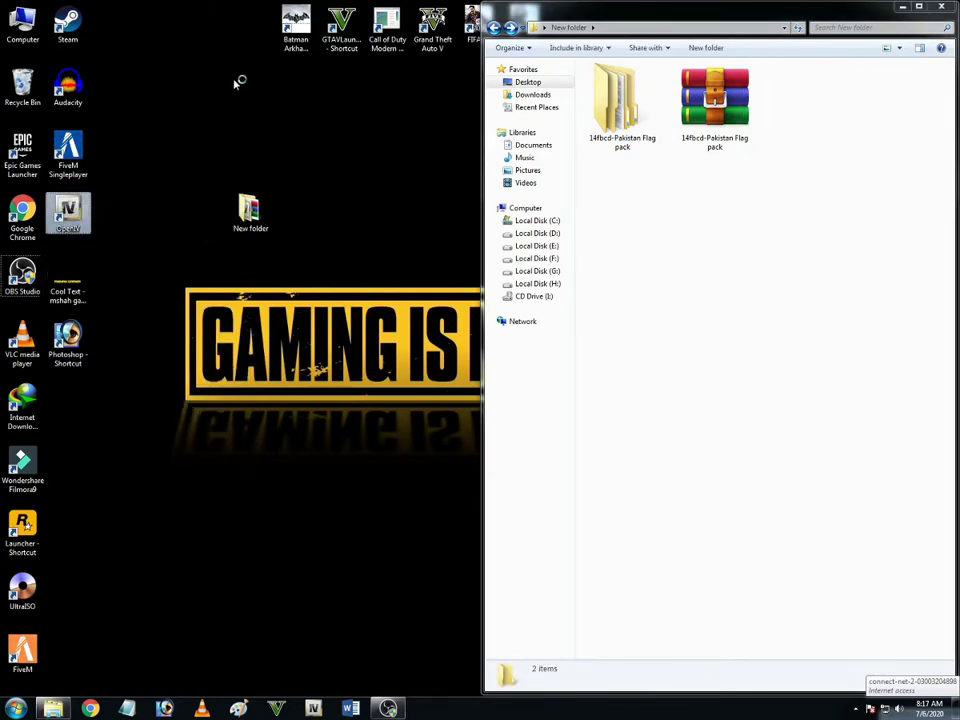
- Refresh the desktop and move the New folder icon up beside the Batman shortcut
{"action": "right_click", "coordinate": [287, 141]}
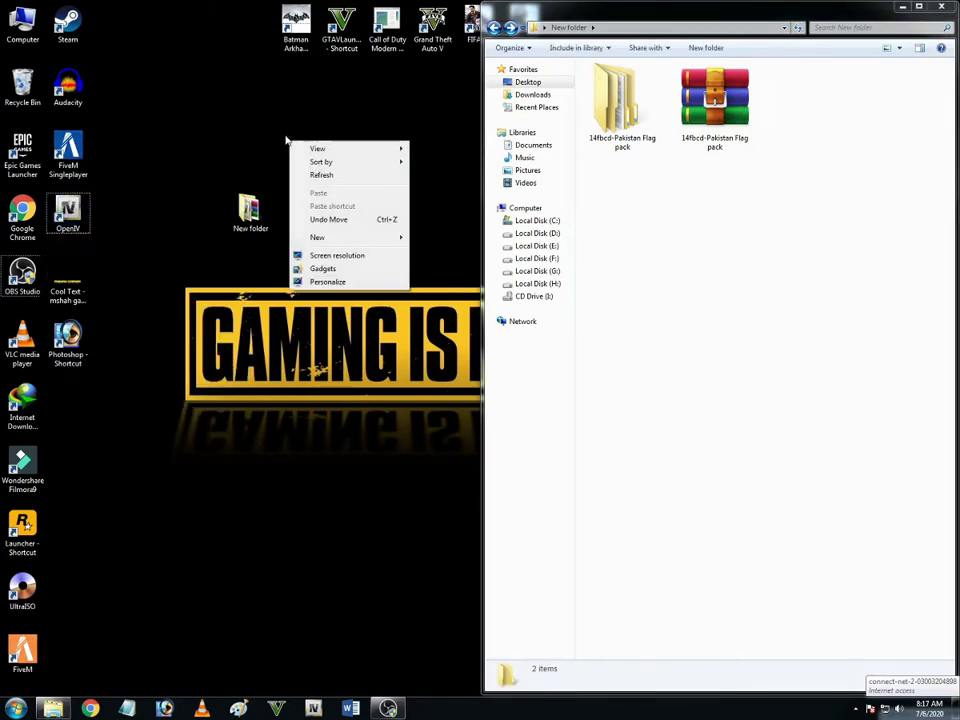
{"action": "left_click", "coordinate": [321, 175]}
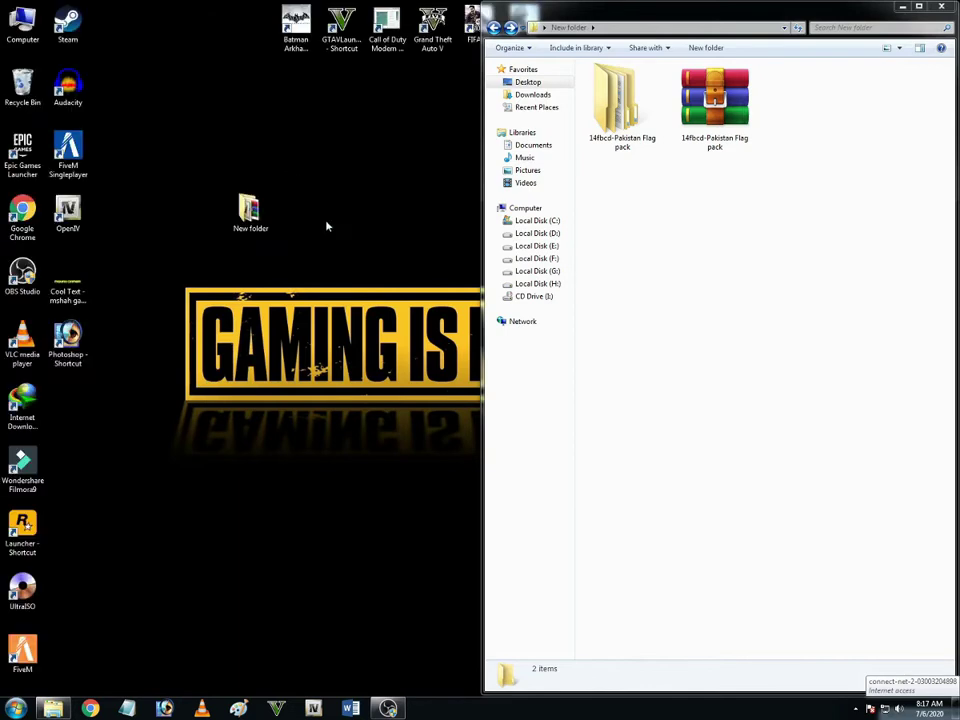
{"action": "left_click_drag", "start_coordinate": [256, 230], "coordinate": [246, 68]}
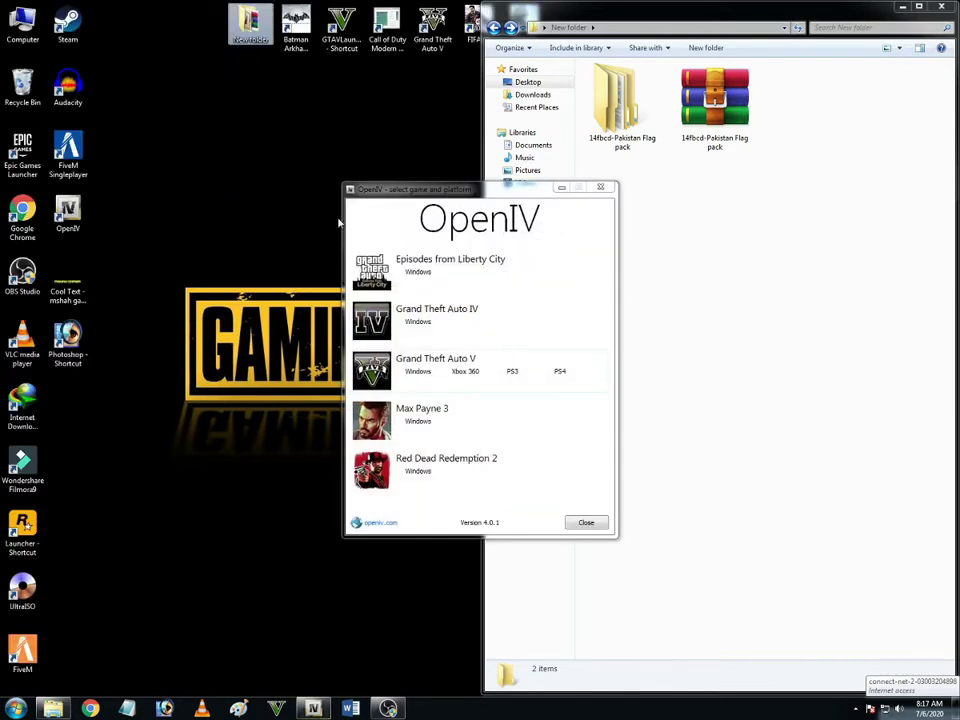
- Load Grand Theft Auto V for Windows in OpenIV and dock its window beside the New folder window
{"action": "left_click", "coordinate": [413, 374]}
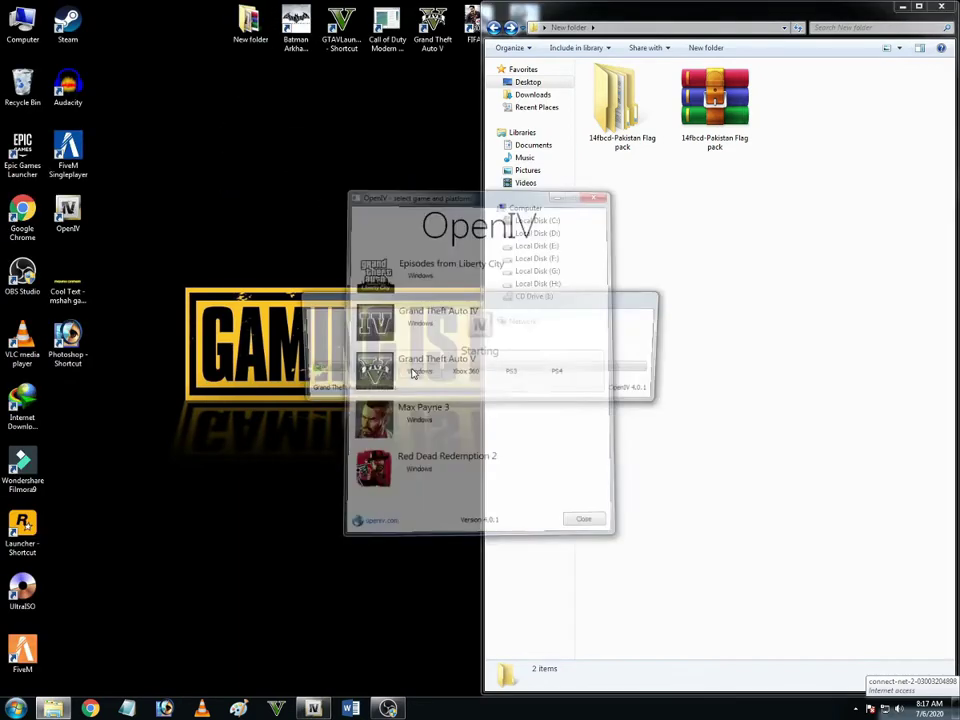
{"action": "left_click_drag", "start_coordinate": [576, 302], "coordinate": [461, 240]}
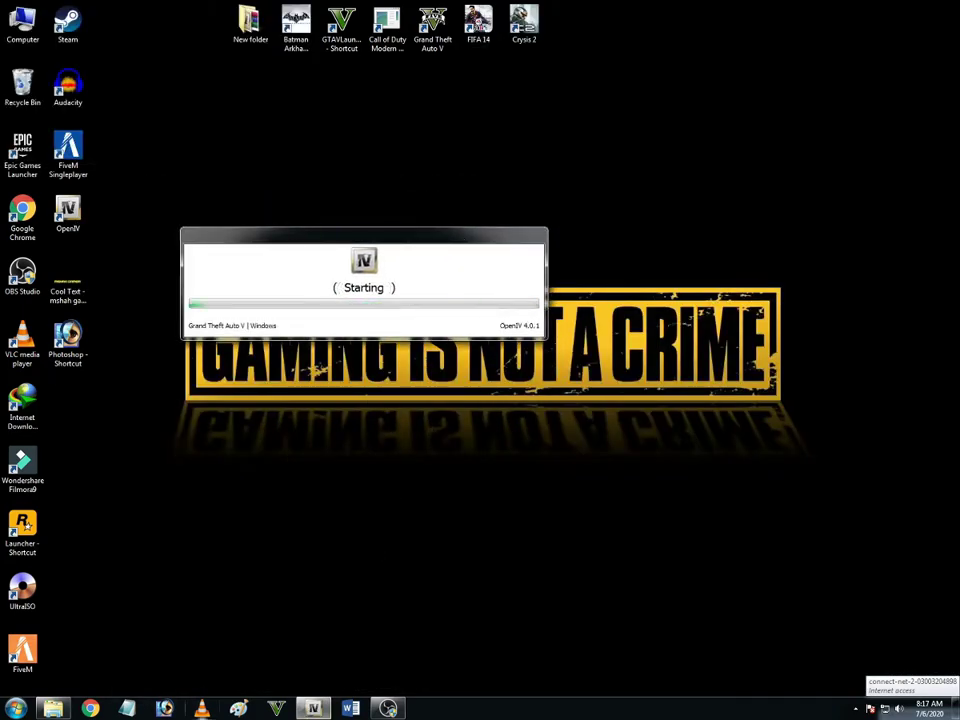
{"action": "left_click", "coordinate": [53, 707]}
{"action": "right_click", "coordinate": [659, 287]}
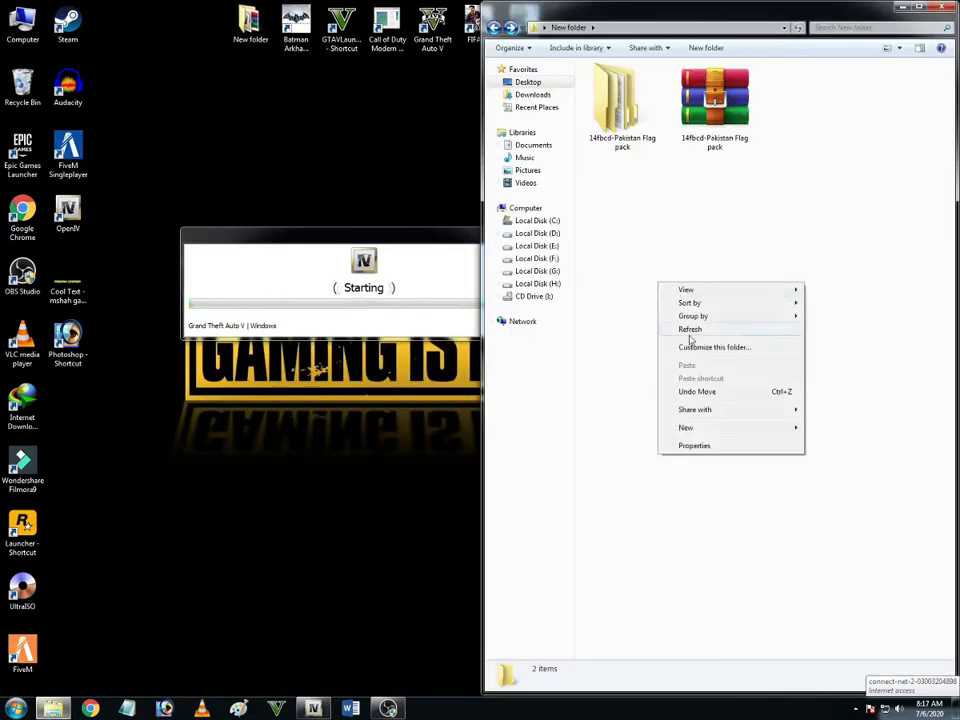
{"action": "left_click", "coordinate": [690, 330]}
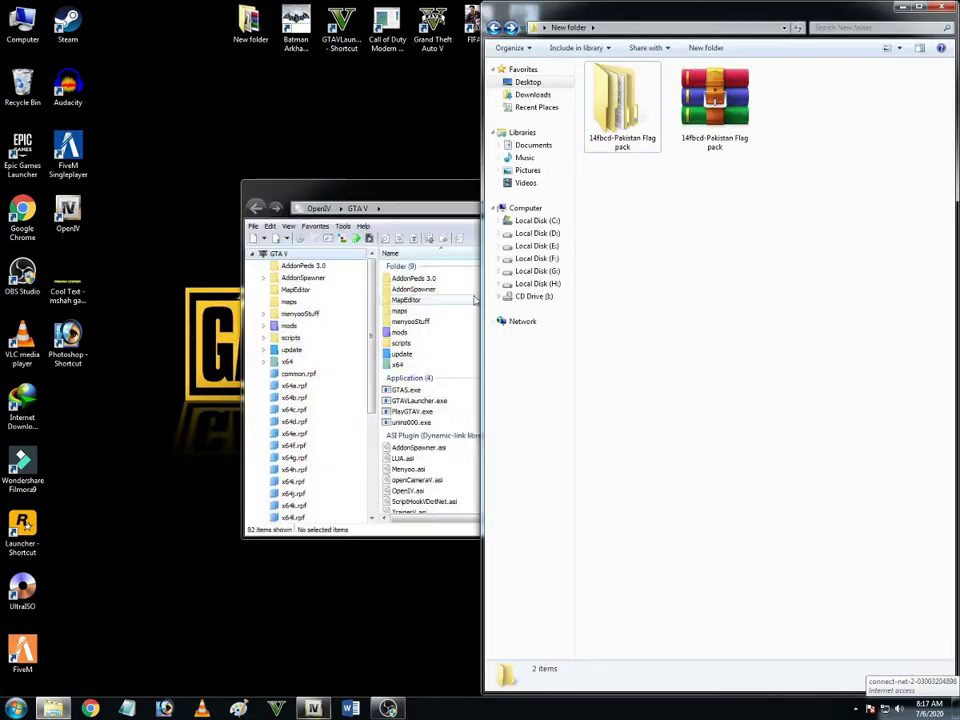
{"action": "left_click_drag", "start_coordinate": [460, 200], "coordinate": [2, 150]}
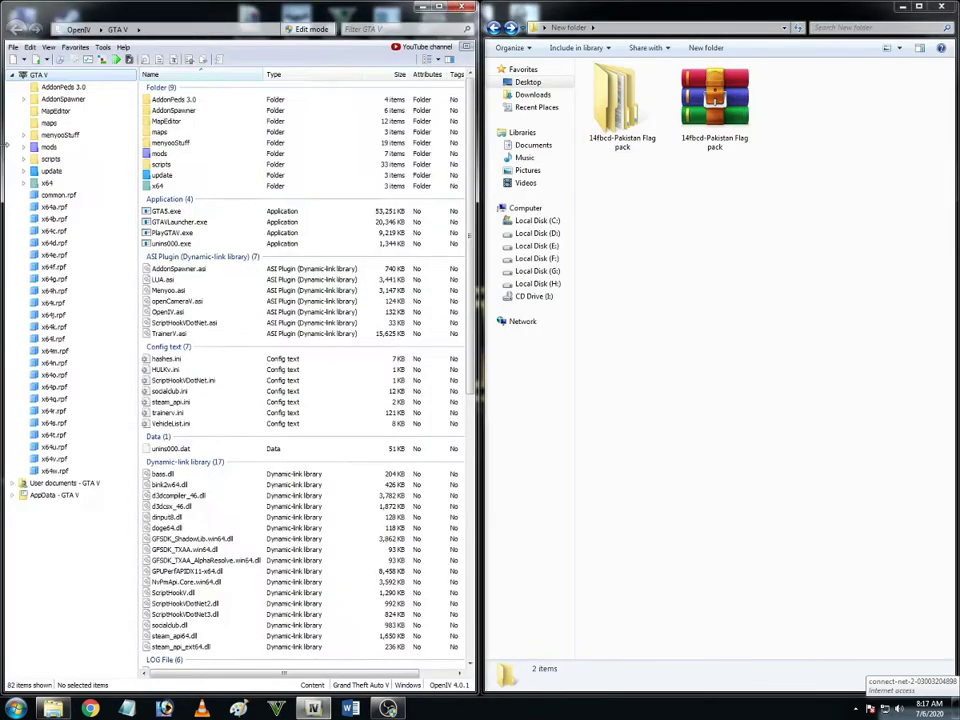
- Open the mods folder of GTA V in OpenIV
{"action": "left_click", "coordinate": [162, 154]}
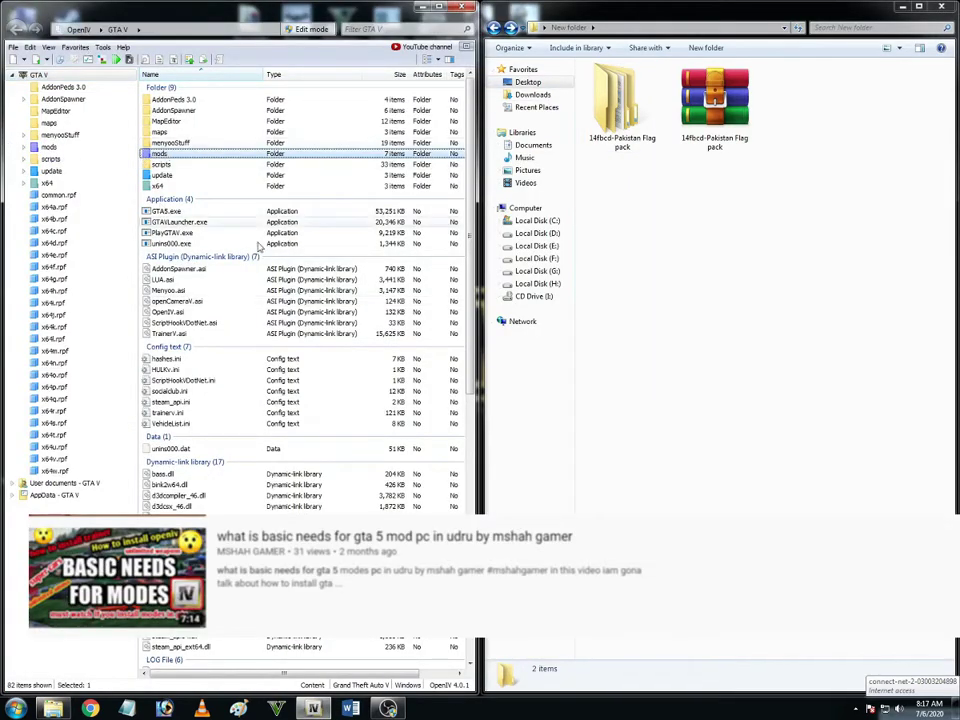
{"action": "double_click", "coordinate": [167, 155]}
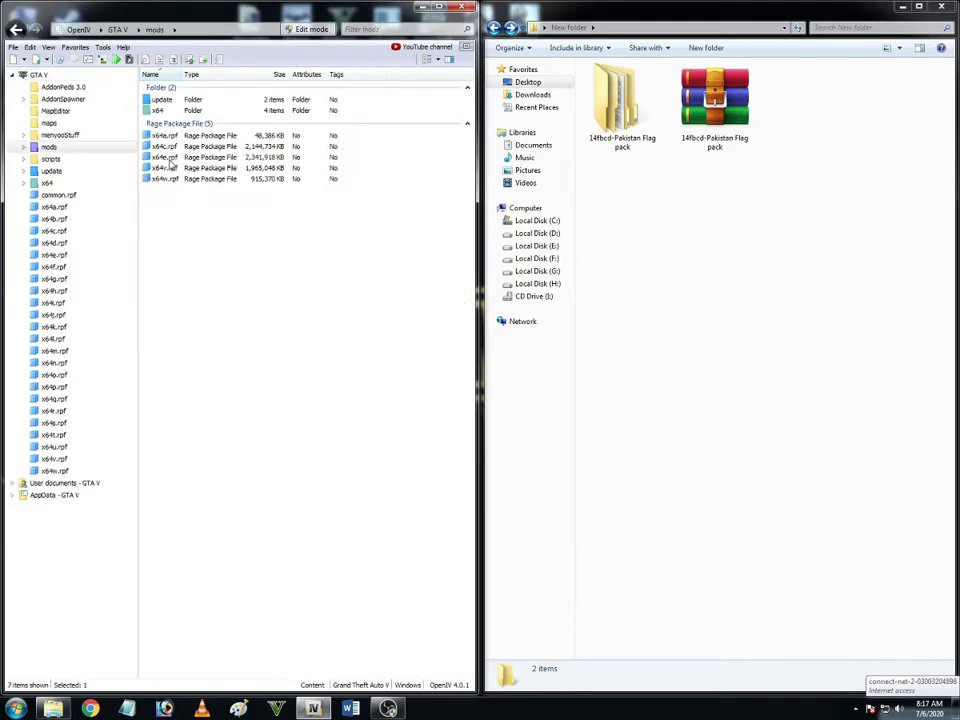
{"action": "left_click_drag", "start_coordinate": [262, 235], "coordinate": [229, 238]}
{"action": "left_click", "coordinate": [237, 252]}
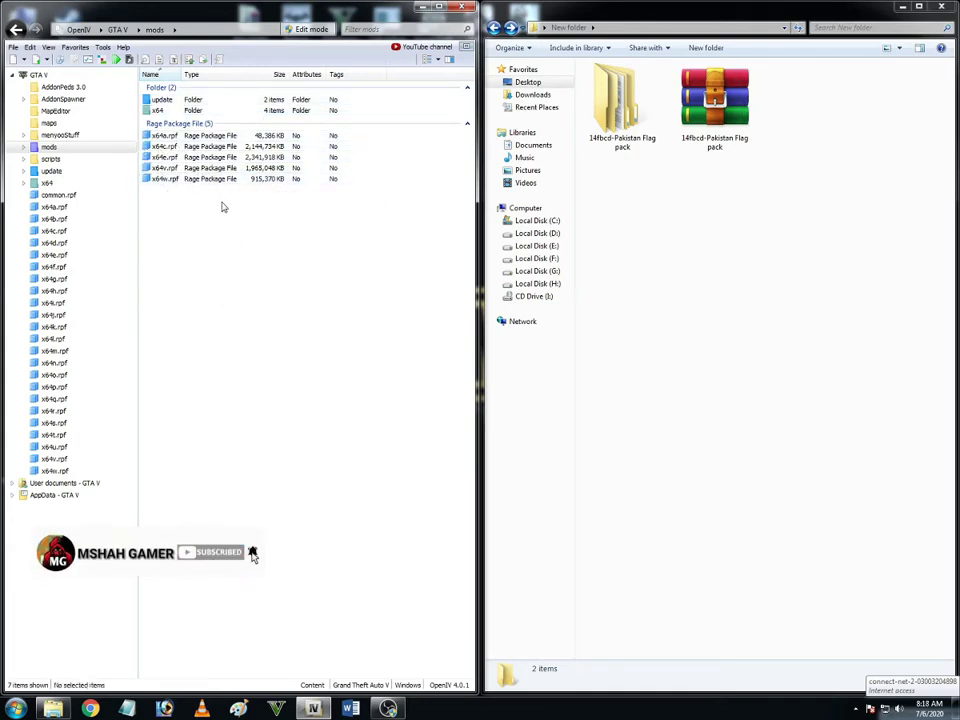
- Open the Install text document from the extracted pack's Marshal monster truck folder and move it clear of the mods file list
{"action": "double_click", "coordinate": [645, 144]}
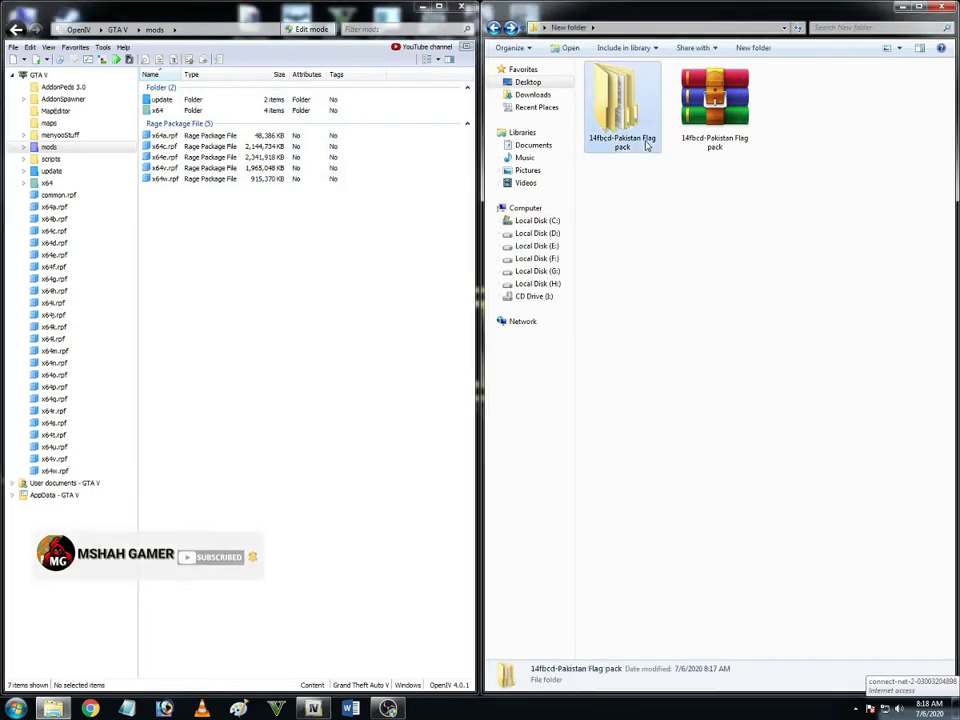
{"action": "double_click", "coordinate": [632, 84]}
{"action": "left_click", "coordinate": [636, 88]}
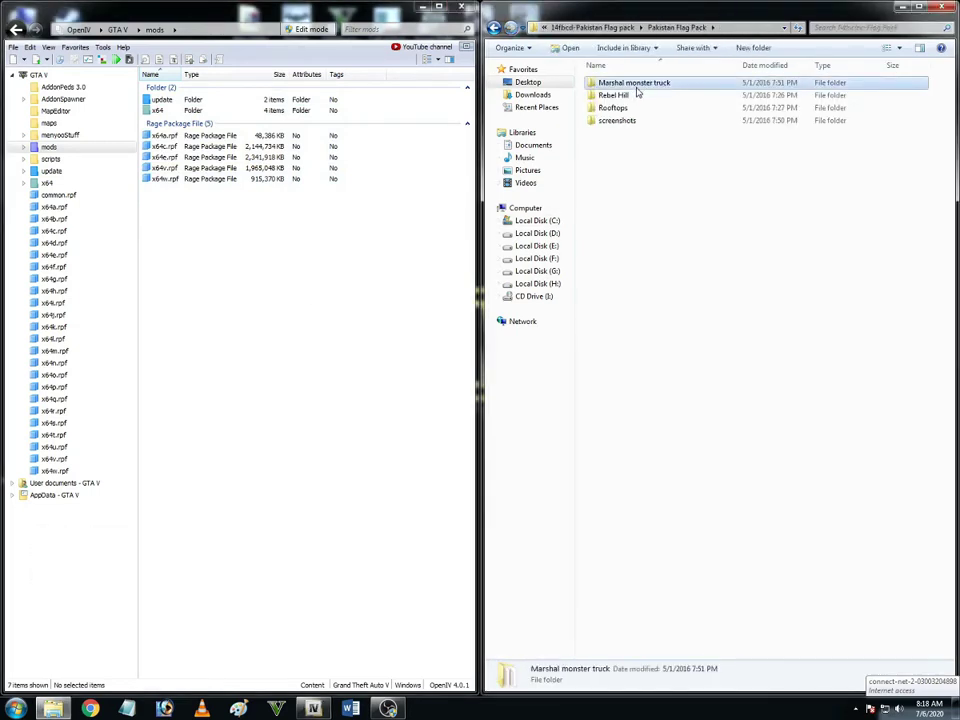
{"action": "double_click", "coordinate": [636, 88]}
{"action": "key", "text": "Down"}
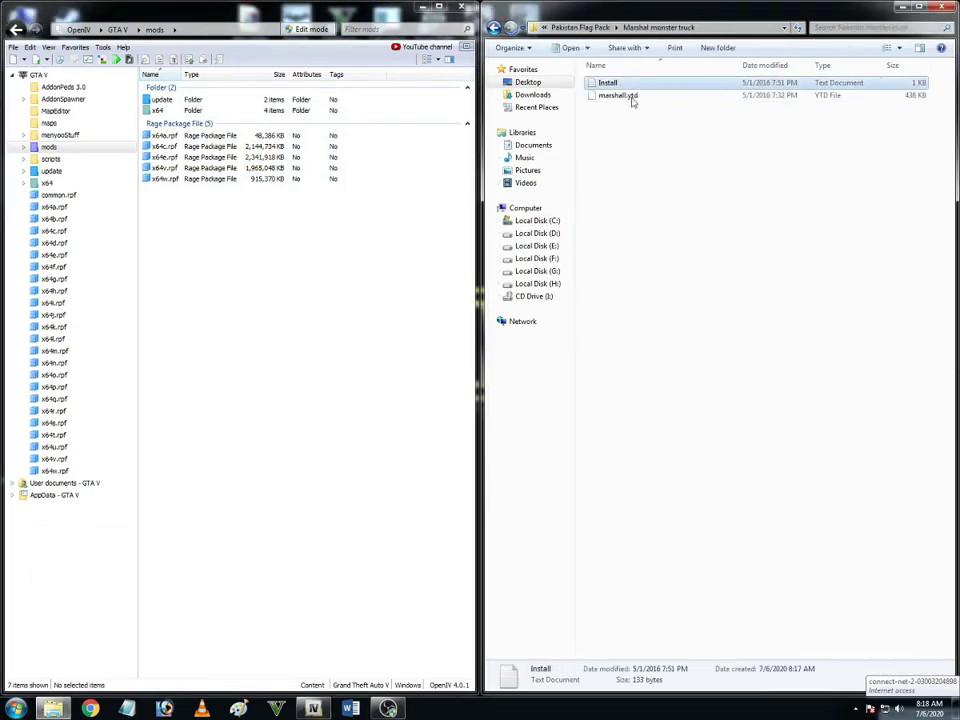
{"action": "key", "text": "Return"}
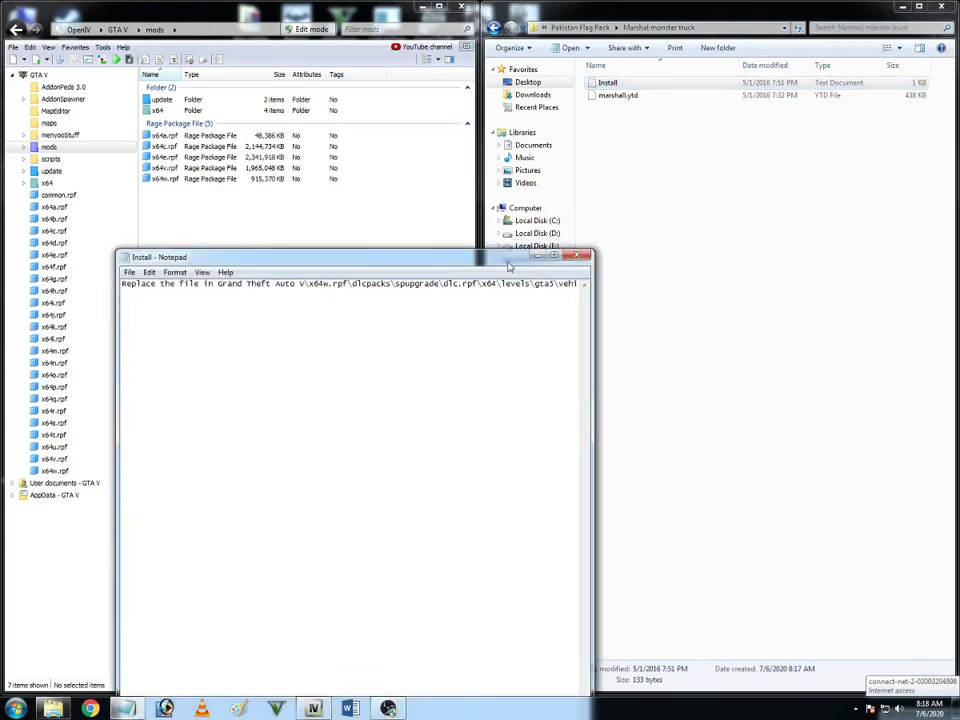
{"action": "left_click_drag", "start_coordinate": [508, 265], "coordinate": [748, 192]}
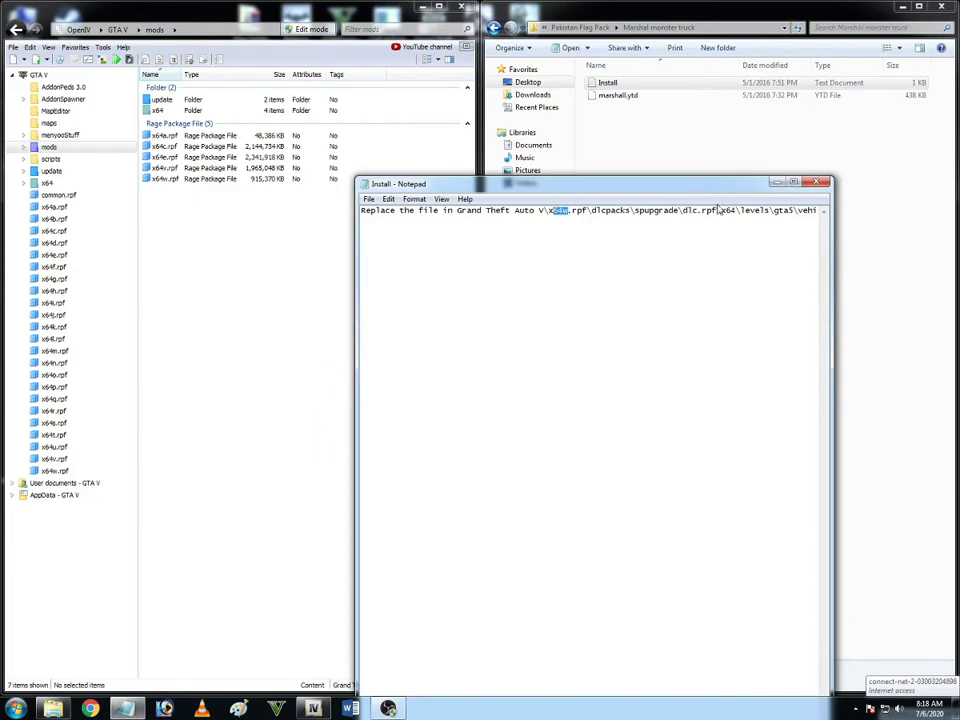
- Close the Install notes and find x64w.rpf among the package files in the main GTA V folder
{"action": "left_click", "coordinate": [820, 183]}
{"action": "left_click_drag", "start_coordinate": [183, 238], "coordinate": [164, 182]}
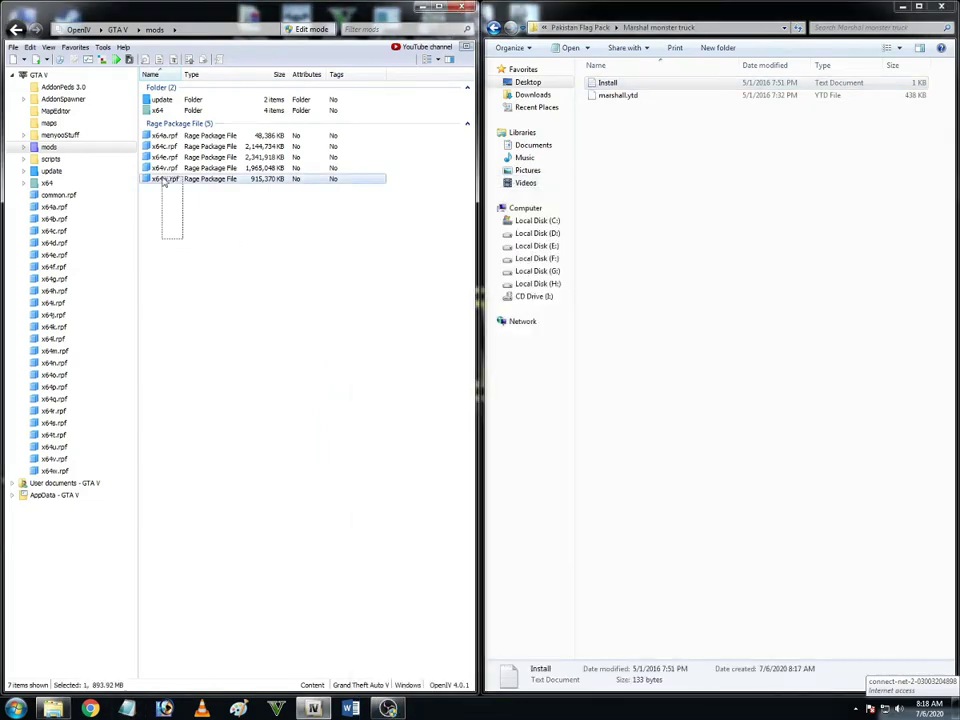
{"action": "left_click", "coordinate": [184, 274]}
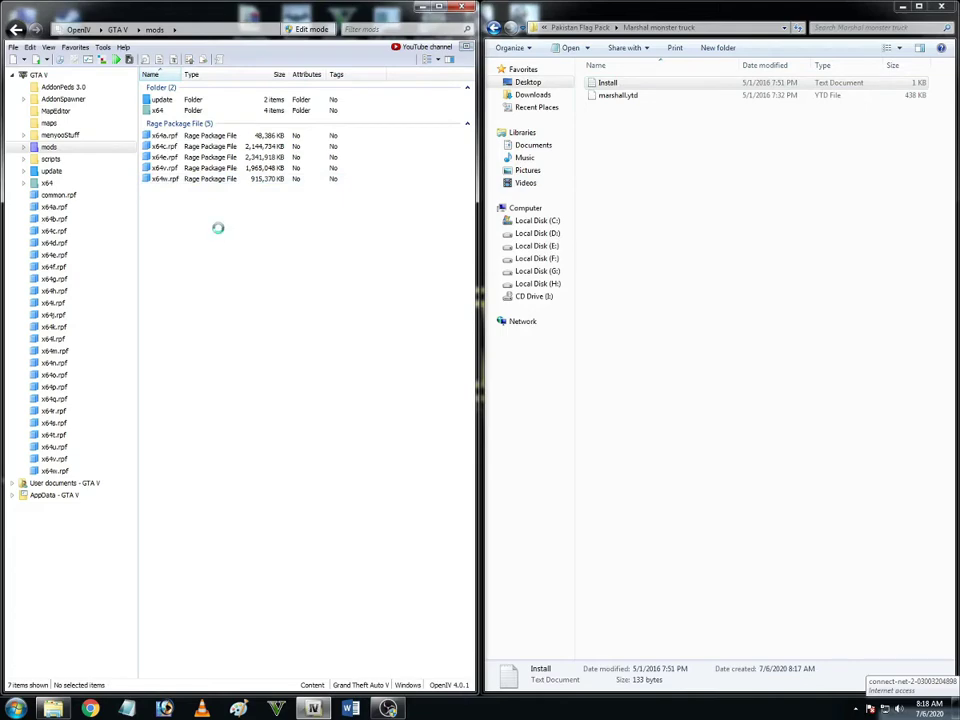
{"action": "scroll", "coordinate": [229, 343], "scroll_direction": "down", "scroll_amount": 5}
{"action": "scroll", "coordinate": [206, 355], "scroll_direction": "up", "scroll_amount": 3}
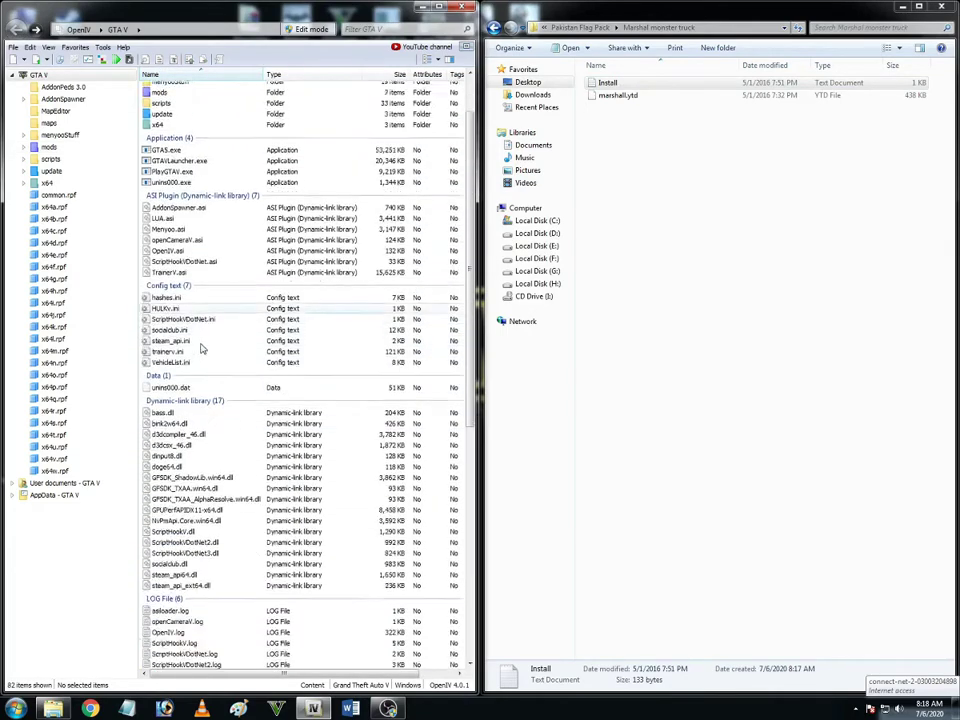
{"action": "scroll", "coordinate": [200, 347], "scroll_direction": "down", "scroll_amount": 8}
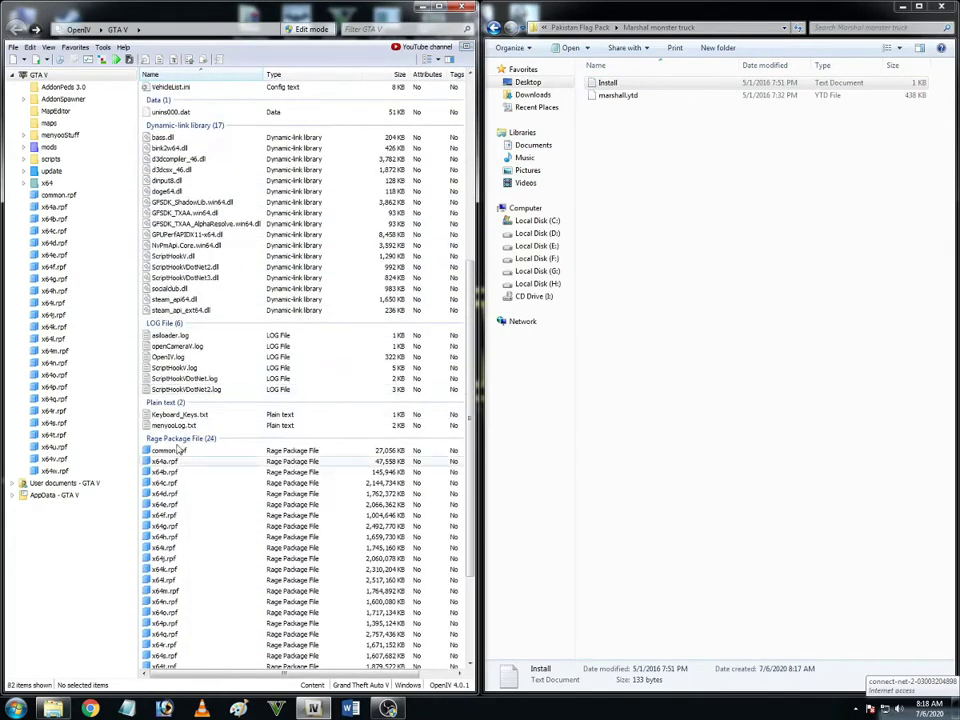
{"action": "scroll", "coordinate": [206, 596], "scroll_direction": "down", "scroll_amount": 4}
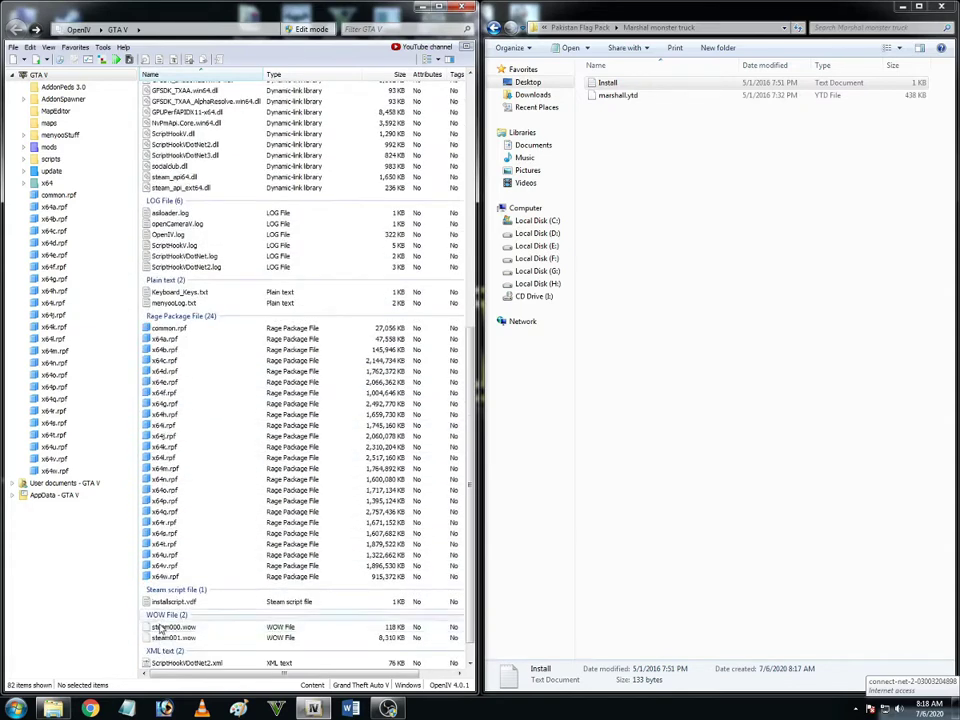
{"action": "left_click", "coordinate": [165, 576]}
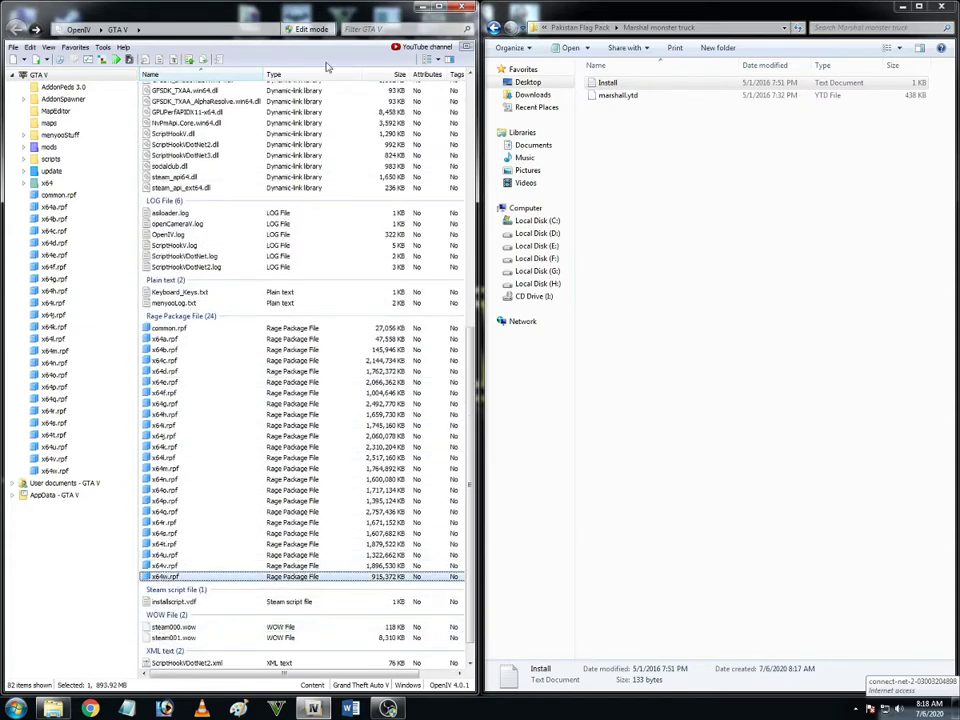
- Turn on edit mode in OpenIV and open the original x64w.rpf archive from the main GTA V folder
{"action": "left_click", "coordinate": [305, 30]}
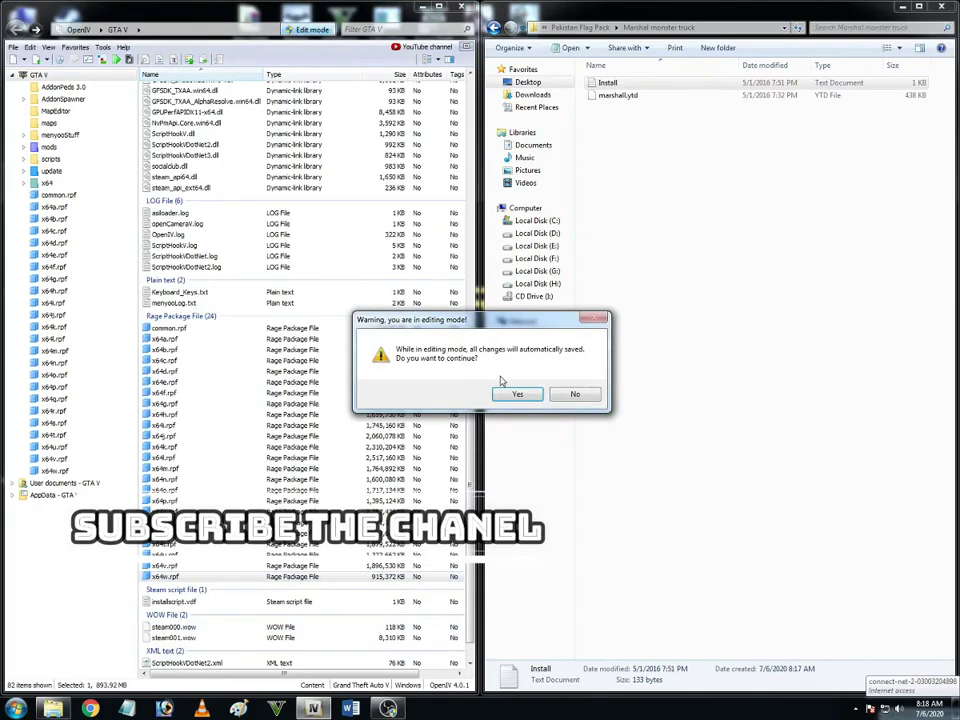
{"action": "left_click", "coordinate": [517, 394]}
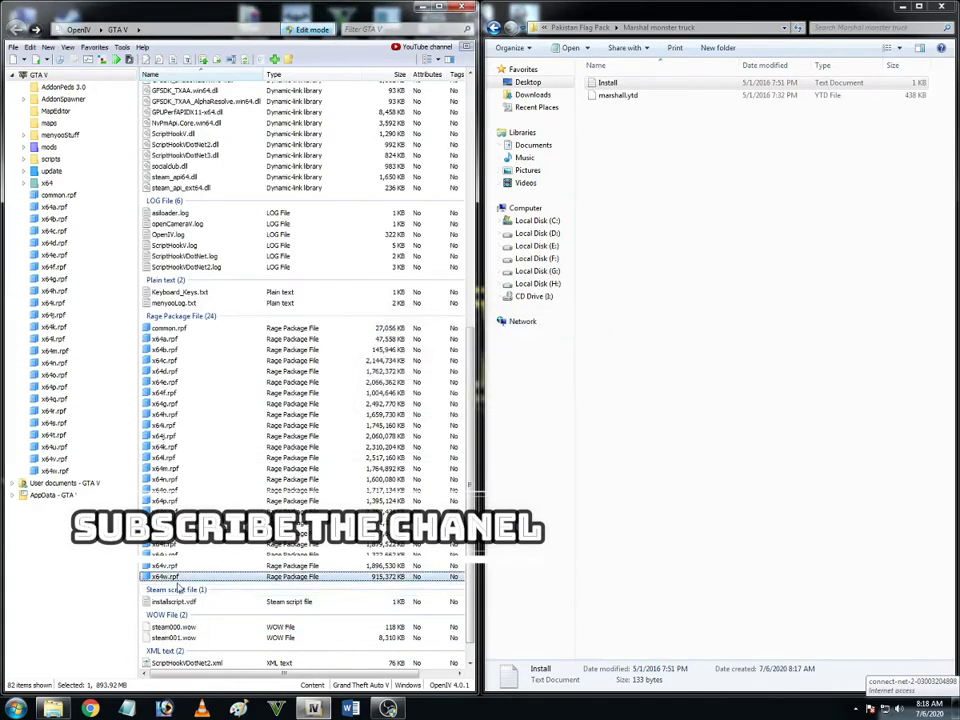
{"action": "double_click", "coordinate": [160, 578]}
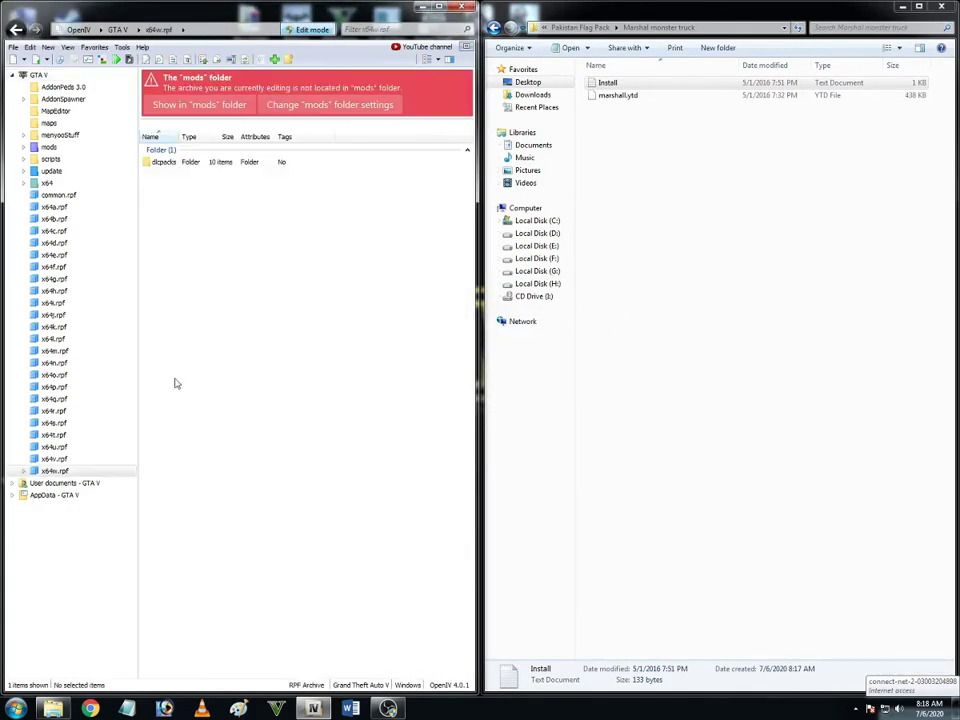
{"action": "left_click_drag", "start_coordinate": [293, 261], "coordinate": [201, 119]}
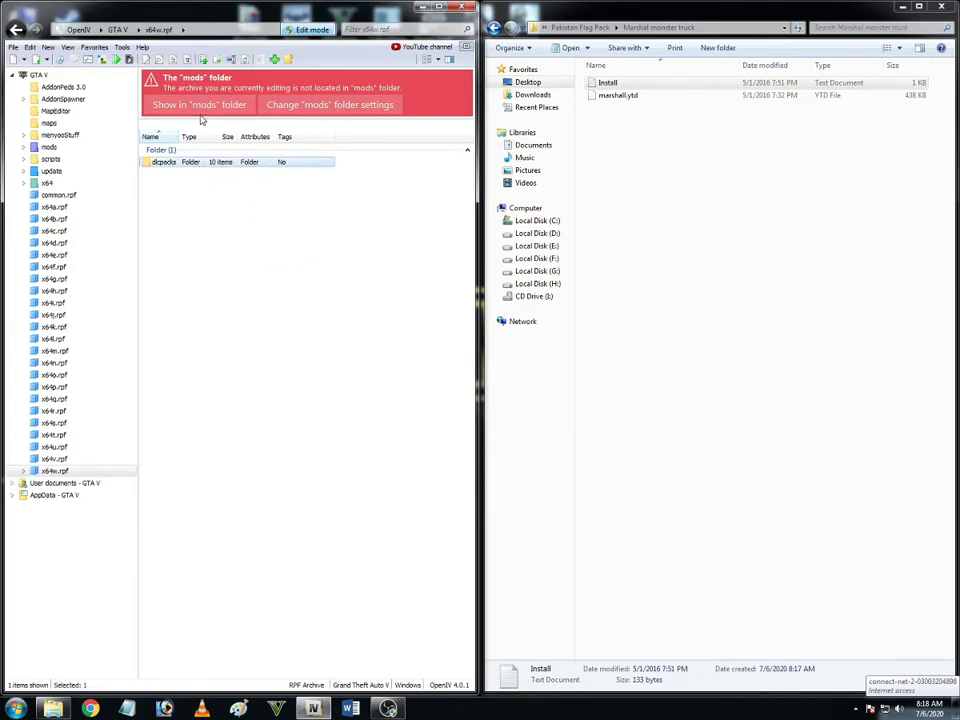
{"action": "left_click", "coordinate": [211, 218]}
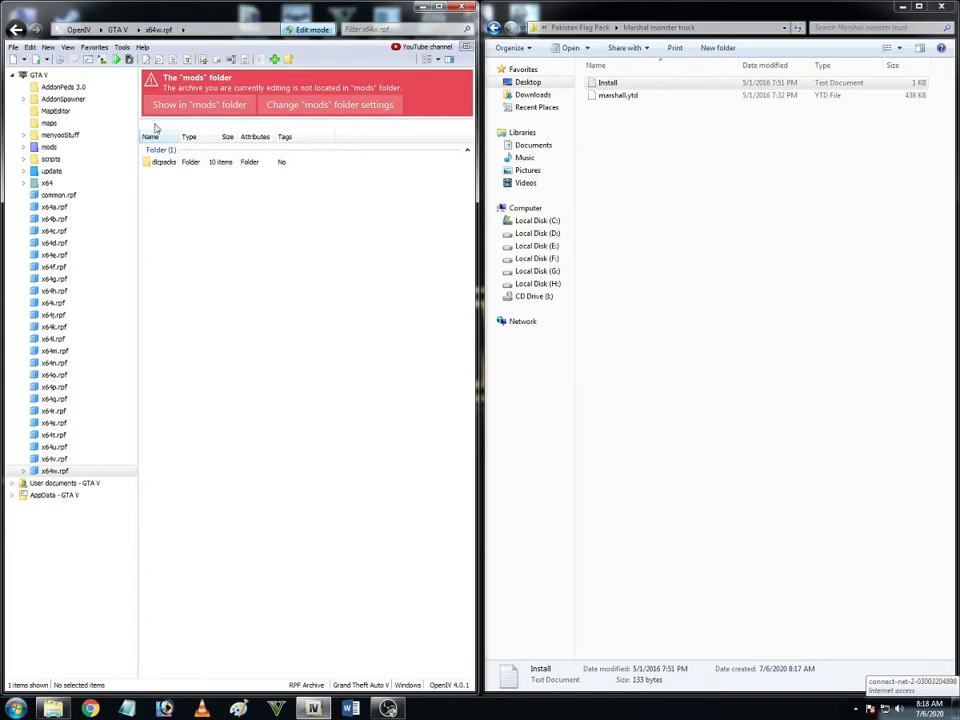
- Open the dlcpacks folder inside the mods folder's copy of x64w.rpf
{"action": "left_click", "coordinate": [47, 149]}
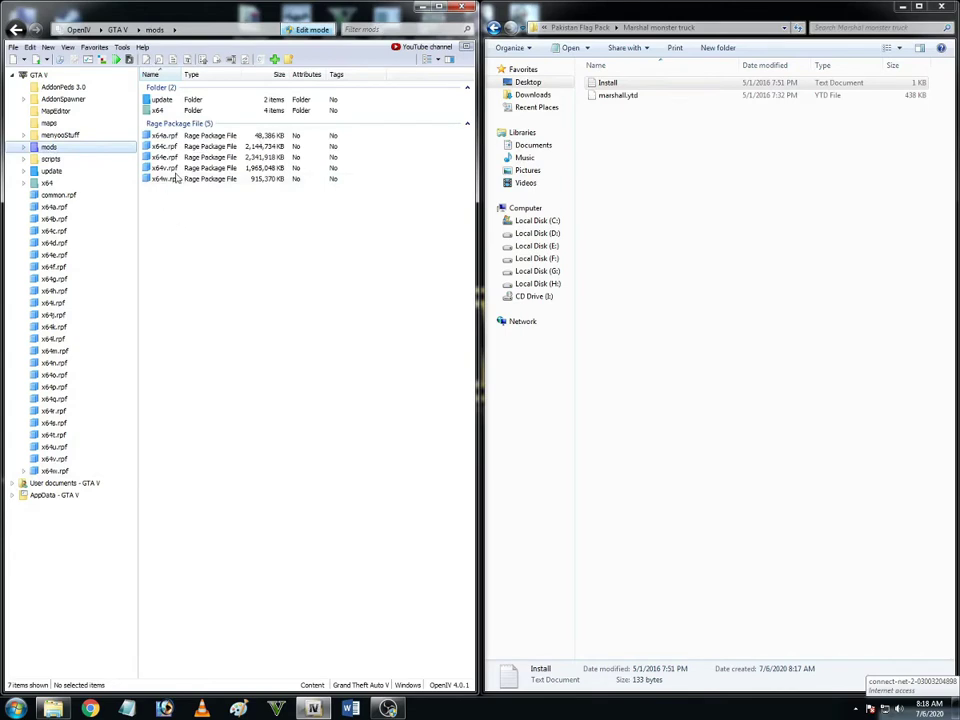
{"action": "double_click", "coordinate": [175, 178]}
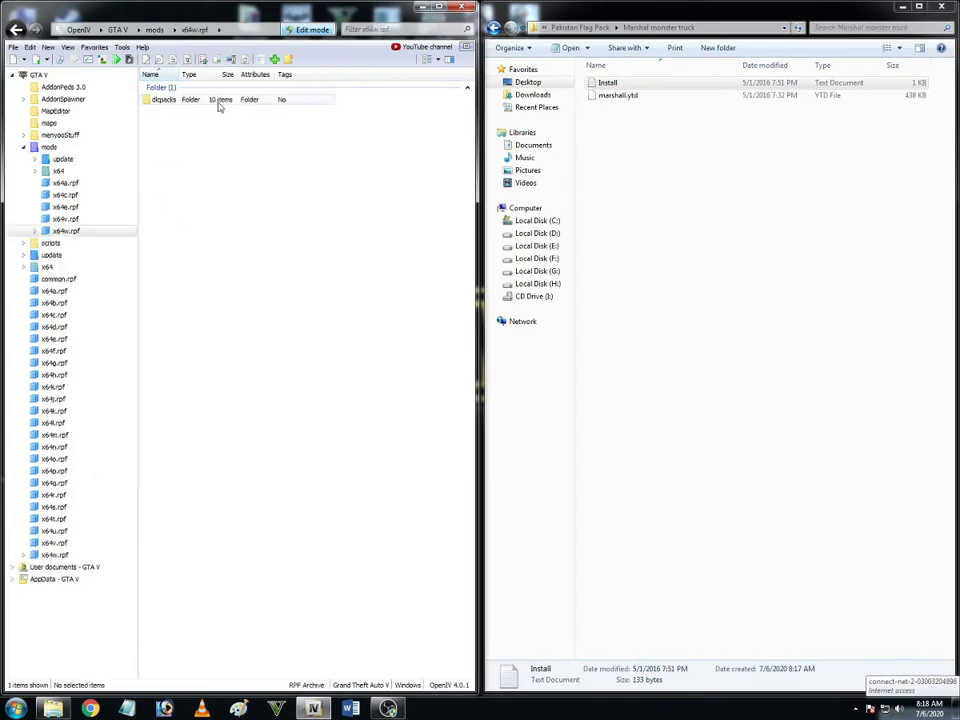
{"action": "double_click", "coordinate": [218, 101]}
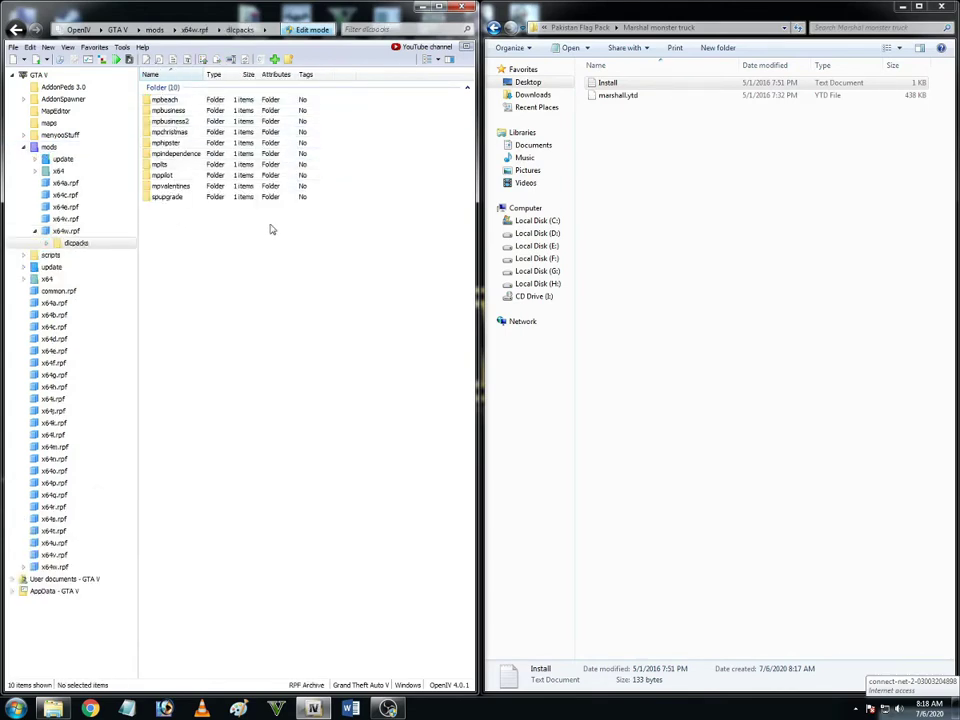
- Check the path in the Install notes and open spupgrade\dlc.rpf\x64\levels\gta5\vehicles\upgradevehicles.rpf inside dlcpacks
{"action": "double_click", "coordinate": [607, 82]}
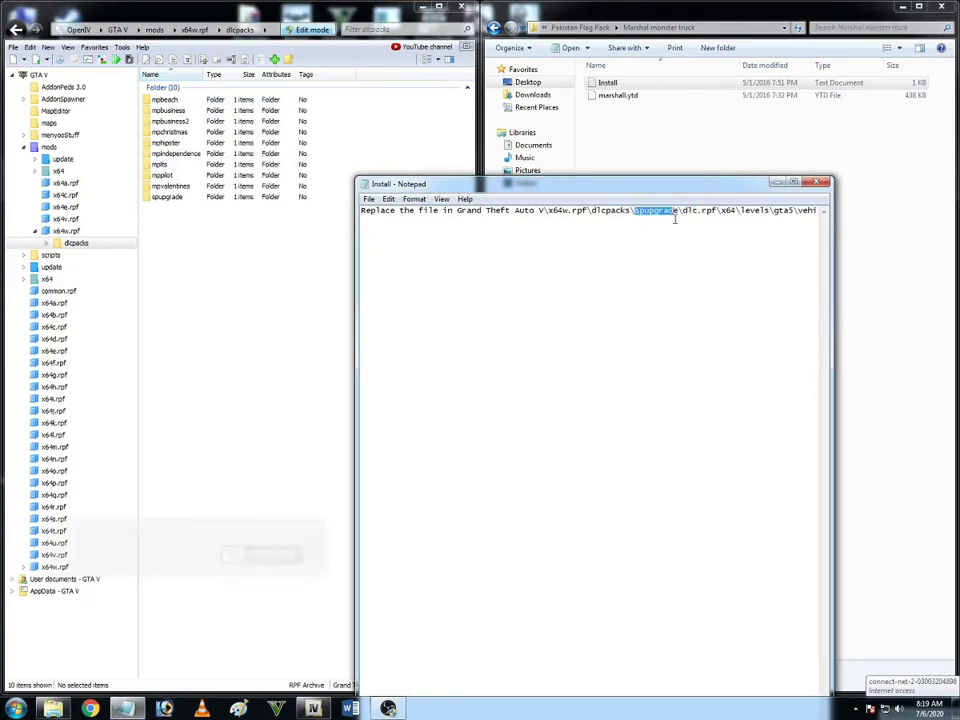
{"action": "double_click", "coordinate": [193, 198]}
{"action": "left_click", "coordinate": [185, 102]}
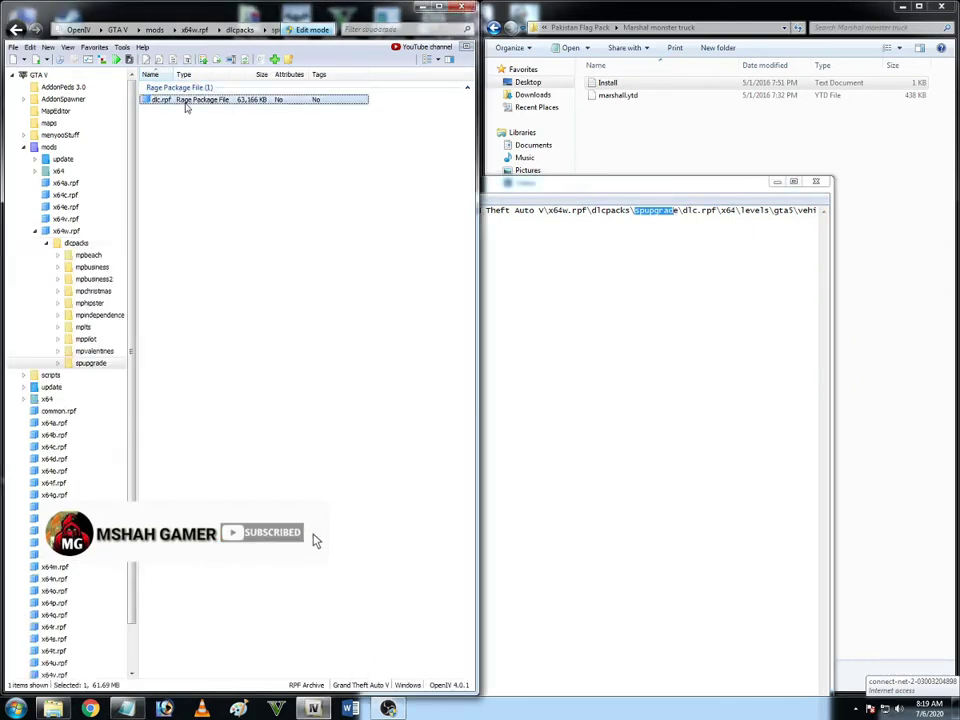
{"action": "double_click", "coordinate": [185, 103]}
{"action": "double_click", "coordinate": [158, 110]}
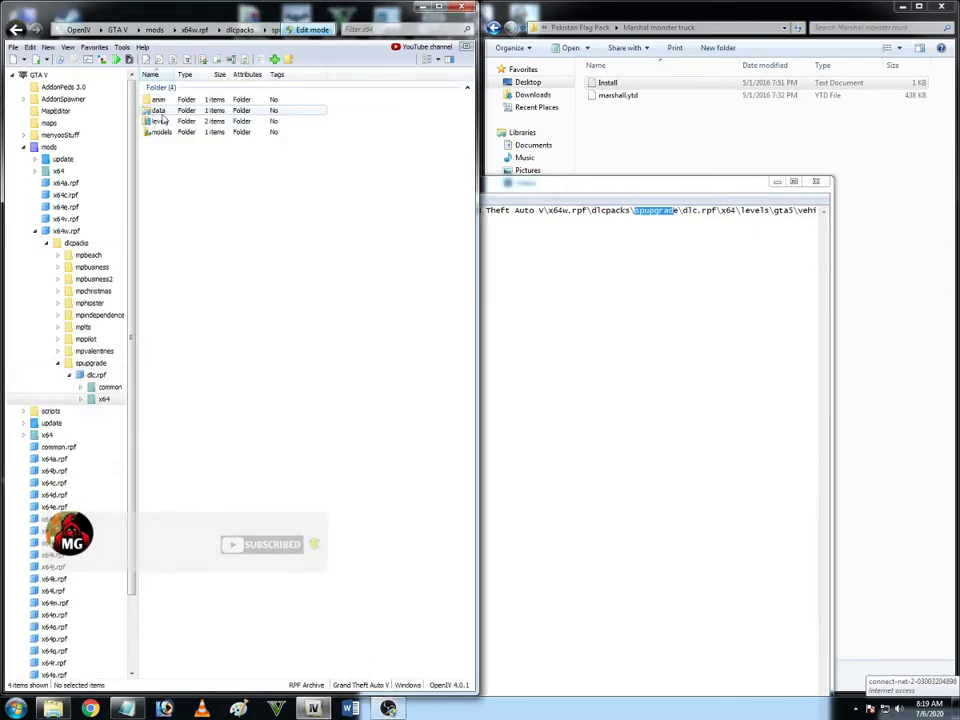
{"action": "double_click", "coordinate": [159, 121]}
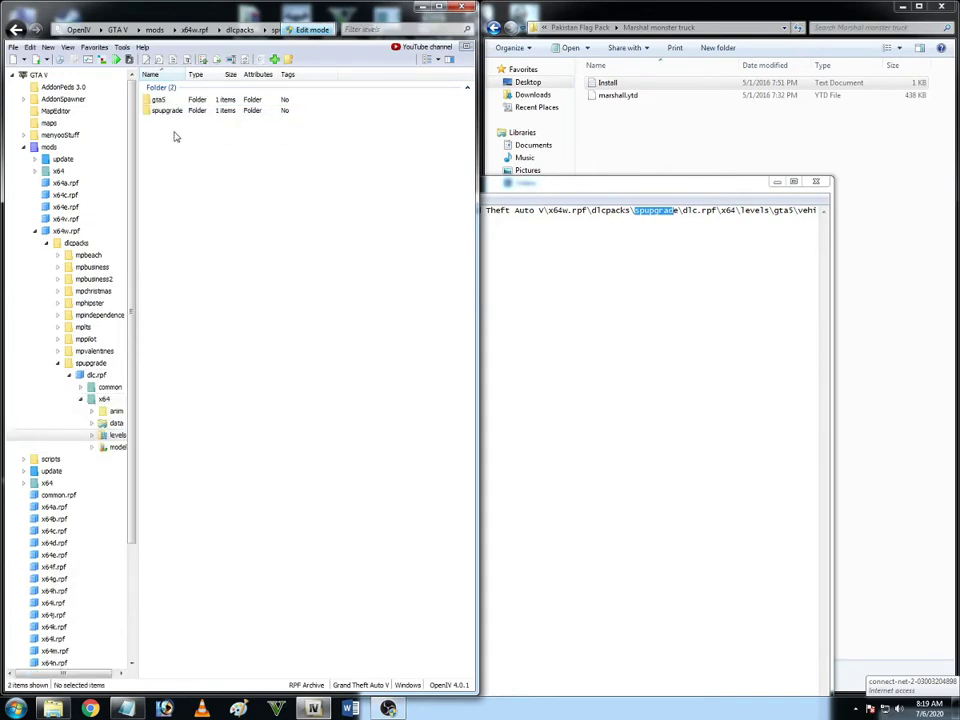
{"action": "double_click", "coordinate": [208, 100]}
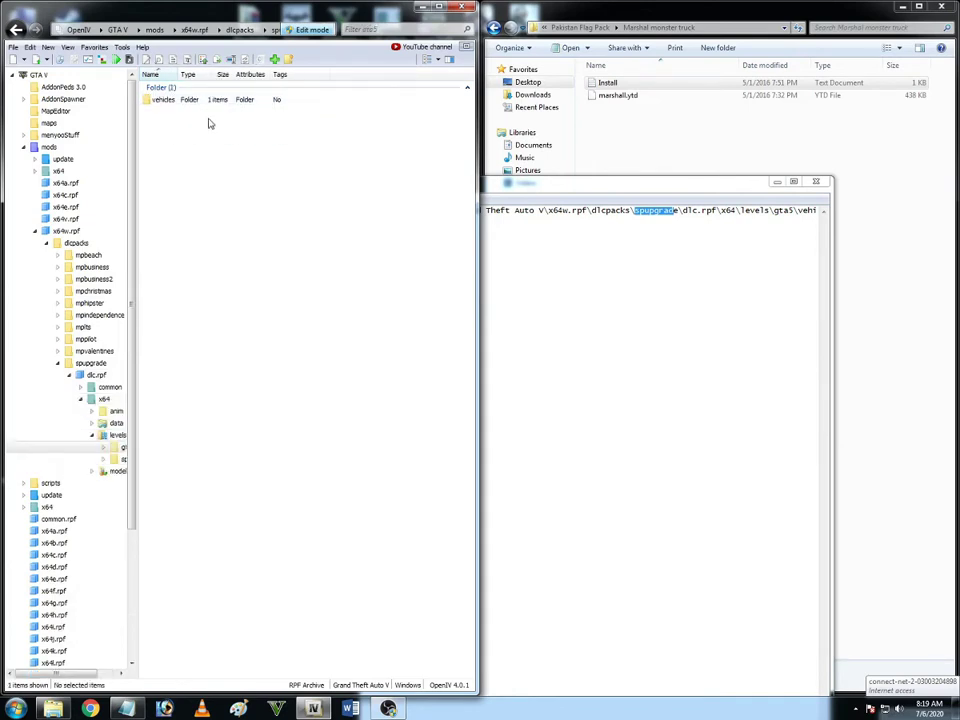
{"action": "double_click", "coordinate": [170, 102]}
{"action": "double_click", "coordinate": [252, 102]}
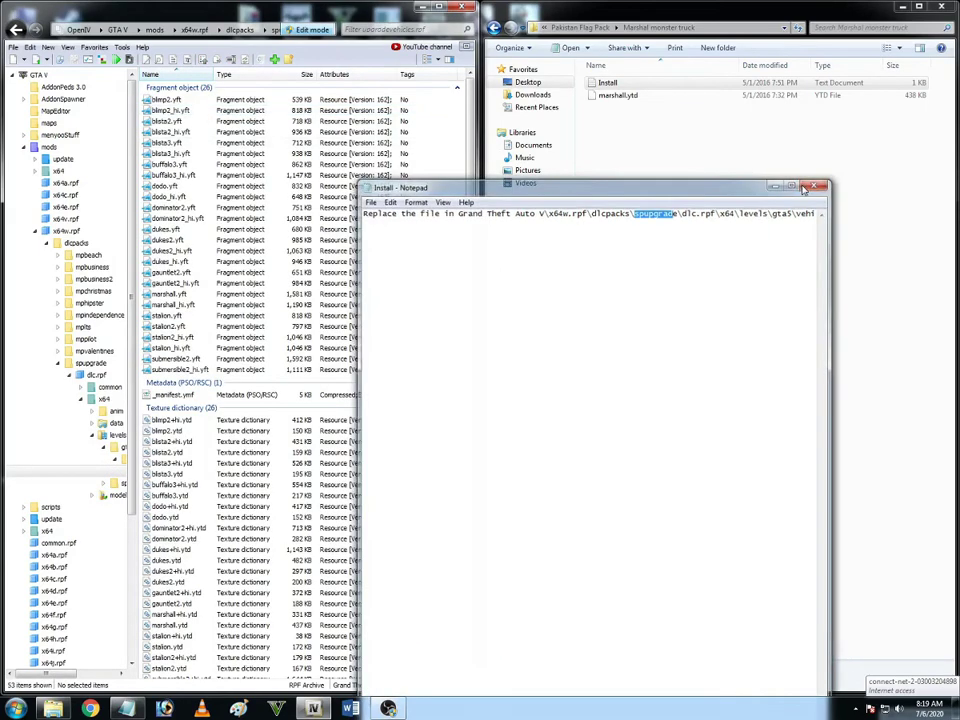
- Reopen the Install notes beside OpenIV, check the end of the path, and reopen the upgradevehicles.rpf archive
{"action": "key", "text": "alt+F4"}
{"action": "double_click", "coordinate": [610, 83]}
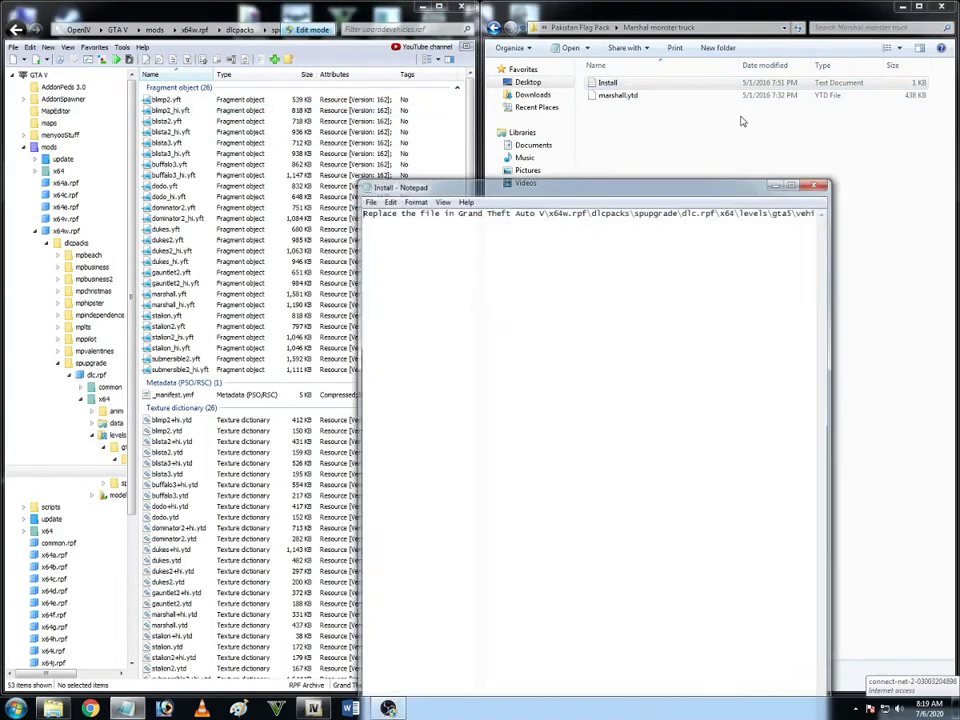
{"action": "left_click", "coordinate": [795, 184]}
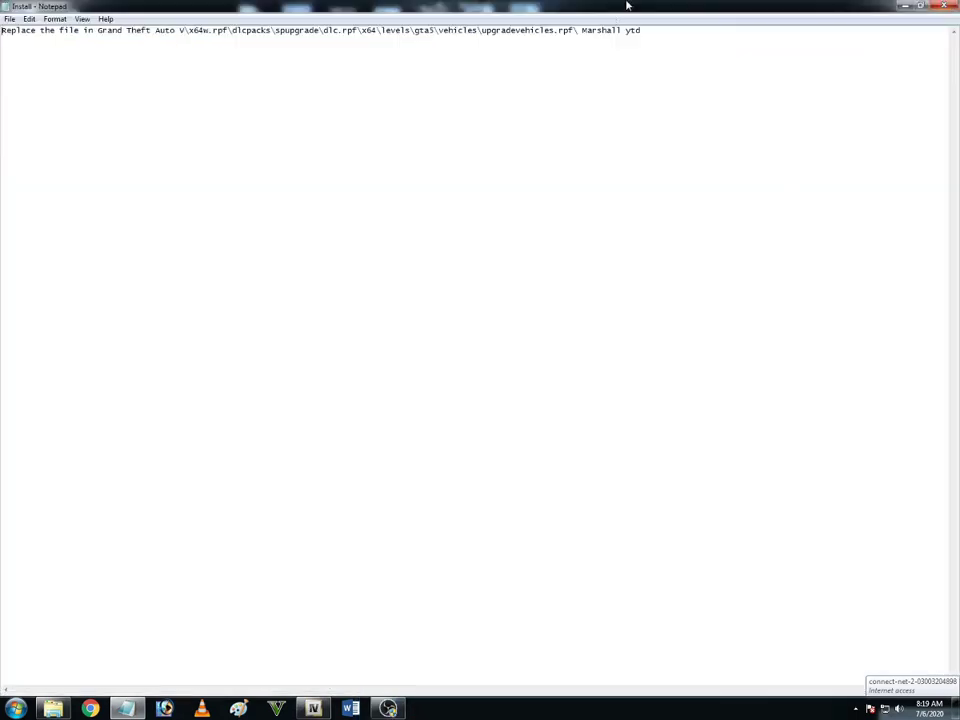
{"action": "left_click_drag", "start_coordinate": [627, 6], "coordinate": [957, 168]}
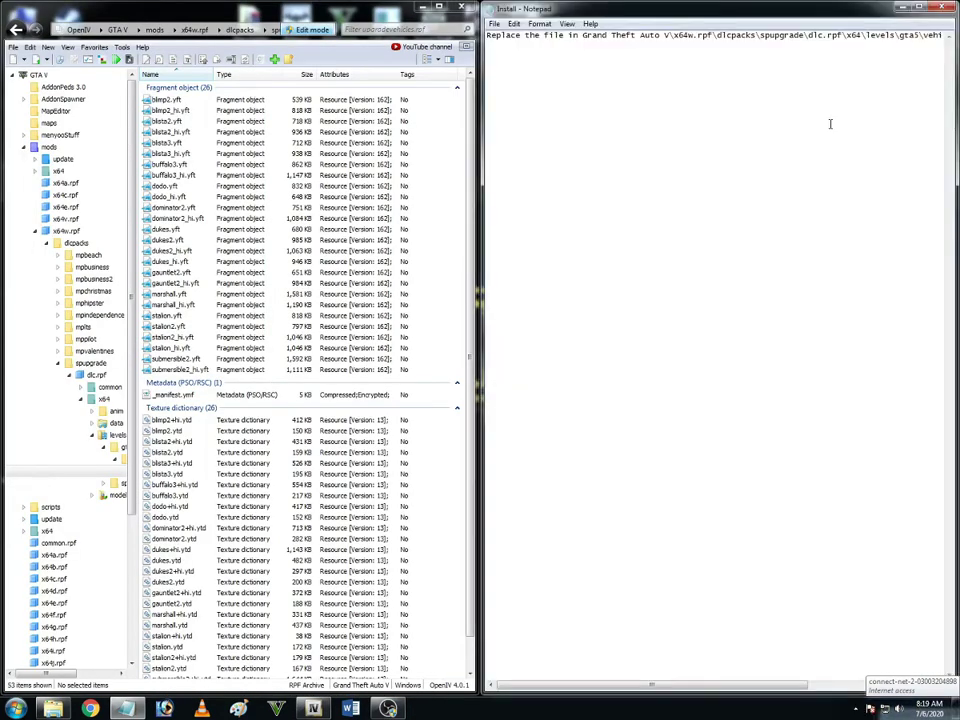
{"action": "left_click", "coordinate": [916, 35]}
{"action": "key", "text": "End"}
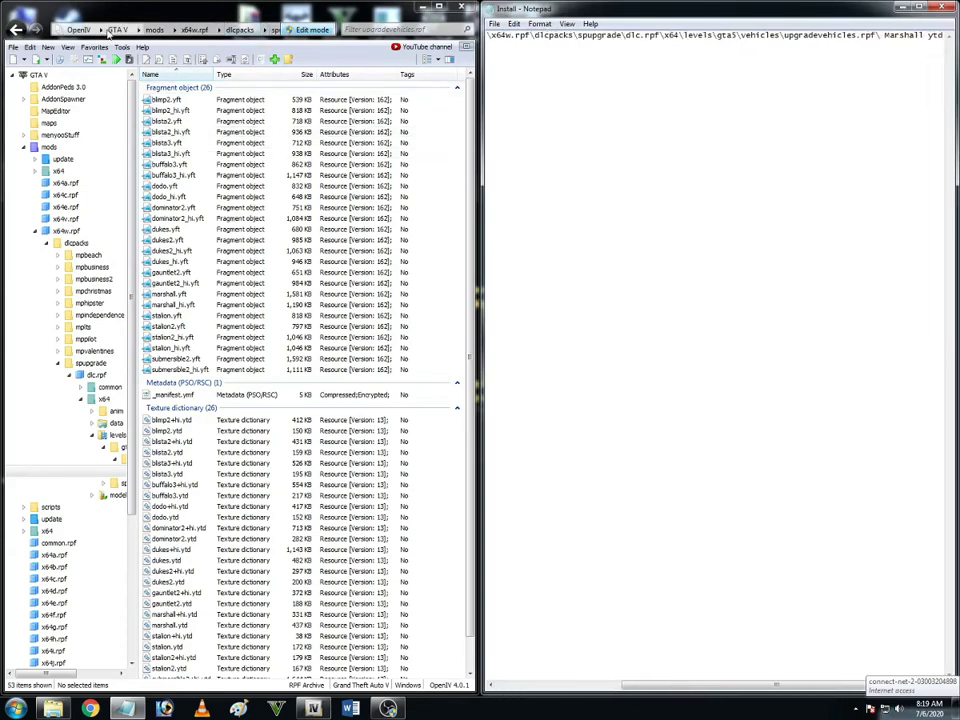
{"action": "left_click", "coordinate": [15, 29]}
{"action": "double_click", "coordinate": [199, 100]}
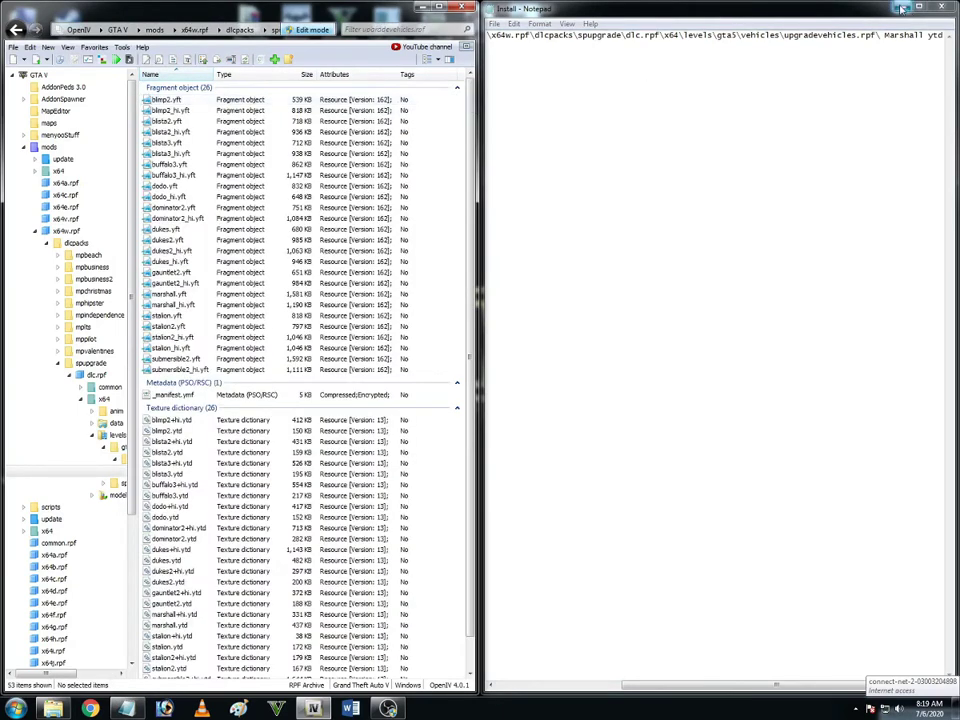
- Close the Install notes, copy marshall.ytd from the Marshal monster truck folder into upgradevehicles.rpf, and return to the vehicles folder
{"action": "left_click", "coordinate": [953, 9]}
{"action": "left_click", "coordinate": [610, 96]}
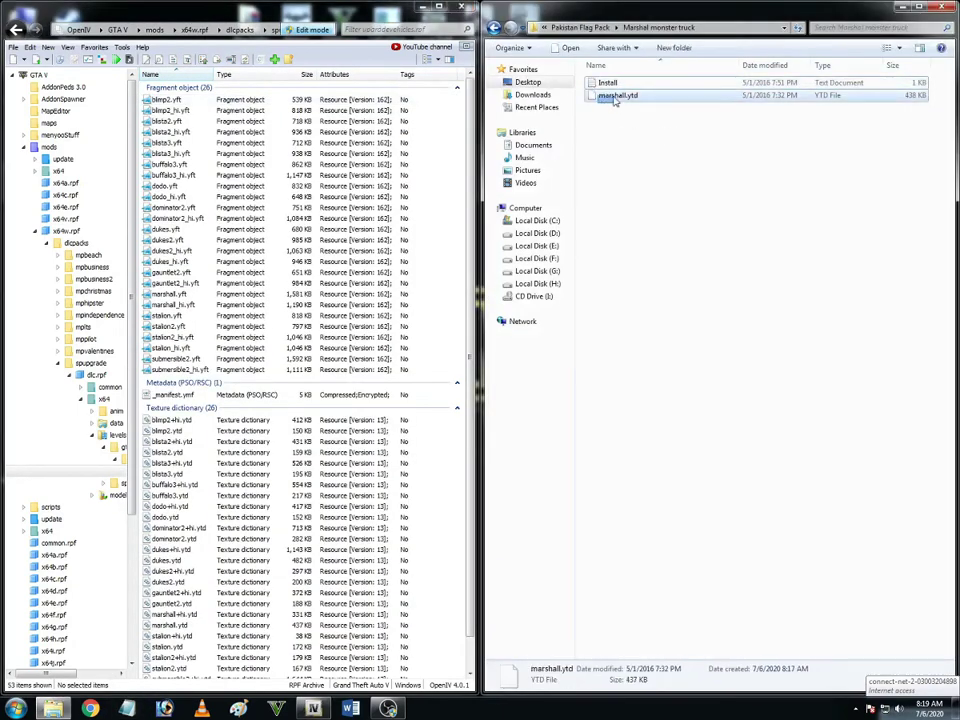
{"action": "left_click_drag", "start_coordinate": [619, 97], "coordinate": [165, 305]}
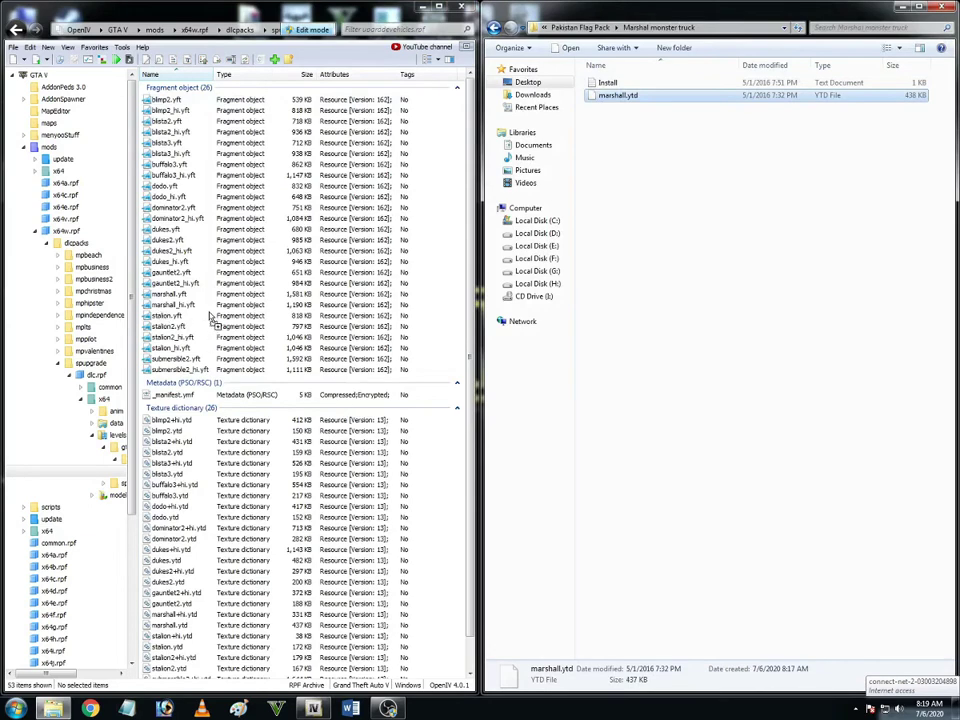
{"action": "left_click", "coordinate": [448, 207]}
{"action": "key", "text": "BackSpace"}
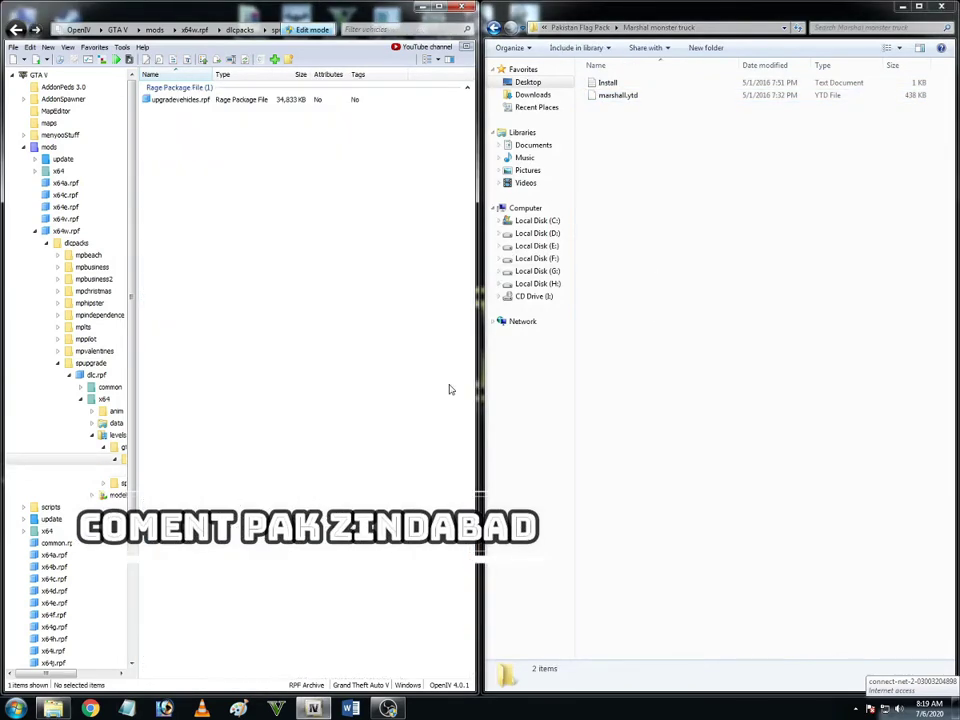
- Go back to the Pakistan Flag Pack folder and open its Rebel Hill folder
{"action": "left_click", "coordinate": [617, 95]}
{"action": "key", "text": "BackSpace"}
{"action": "key", "text": "Down"}
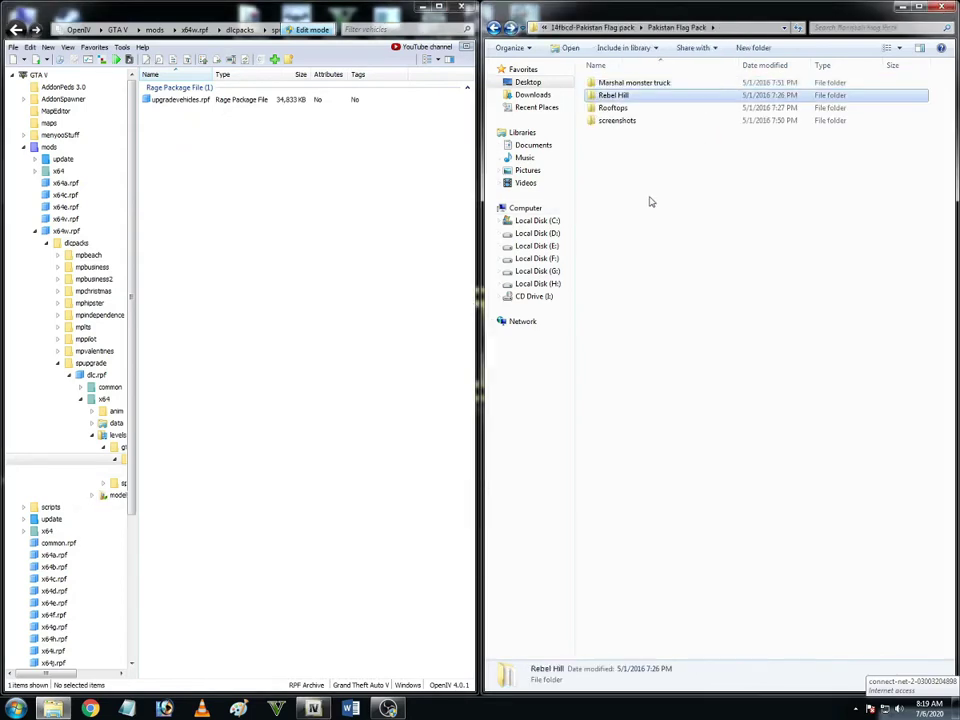
{"action": "key", "text": "Return"}
{"action": "left_click_drag", "start_coordinate": [650, 207], "coordinate": [606, 107]}
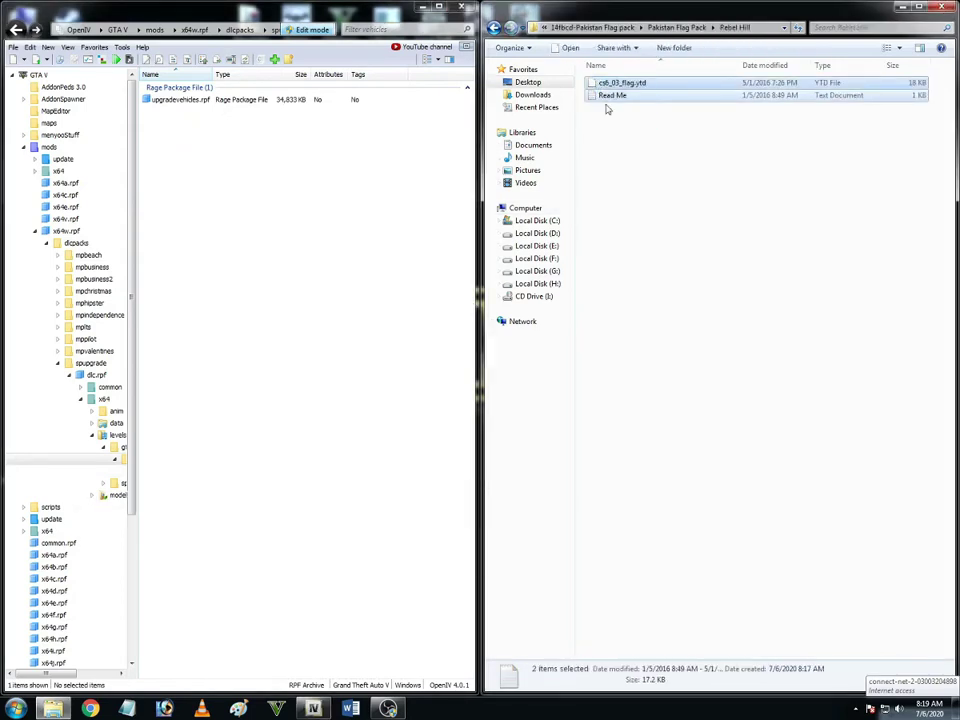
{"action": "left_click", "coordinate": [628, 129]}
- Open the Rebel Hill Read Me document, dock it beside OpenIV, and return OpenIV to the mods folder
{"action": "left_click", "coordinate": [630, 97]}
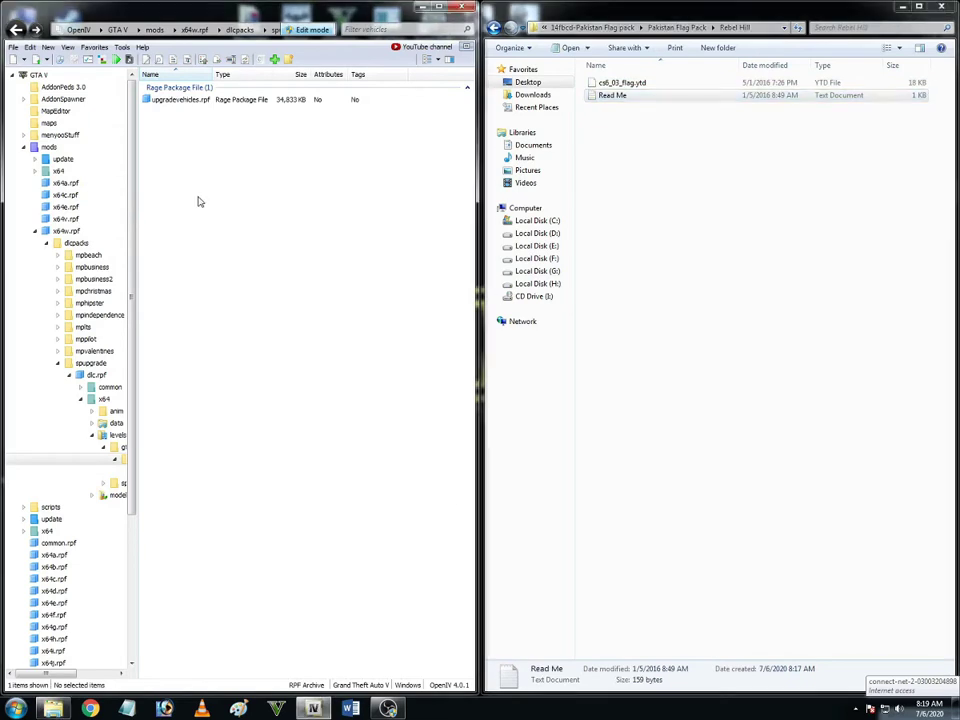
{"action": "double_click", "coordinate": [180, 99]}
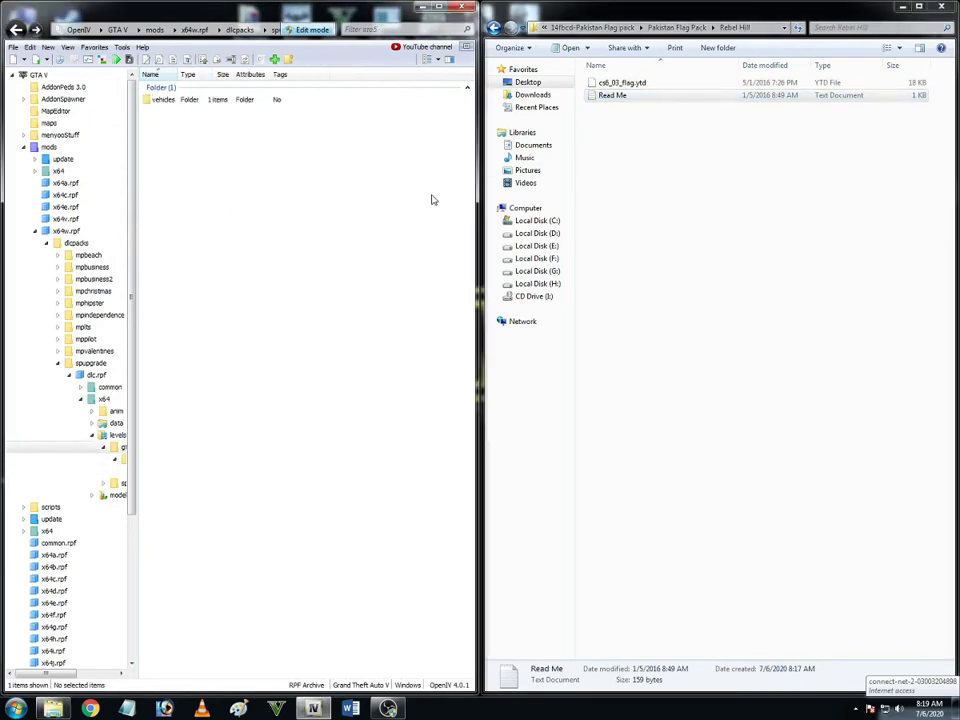
{"action": "double_click", "coordinate": [617, 97]}
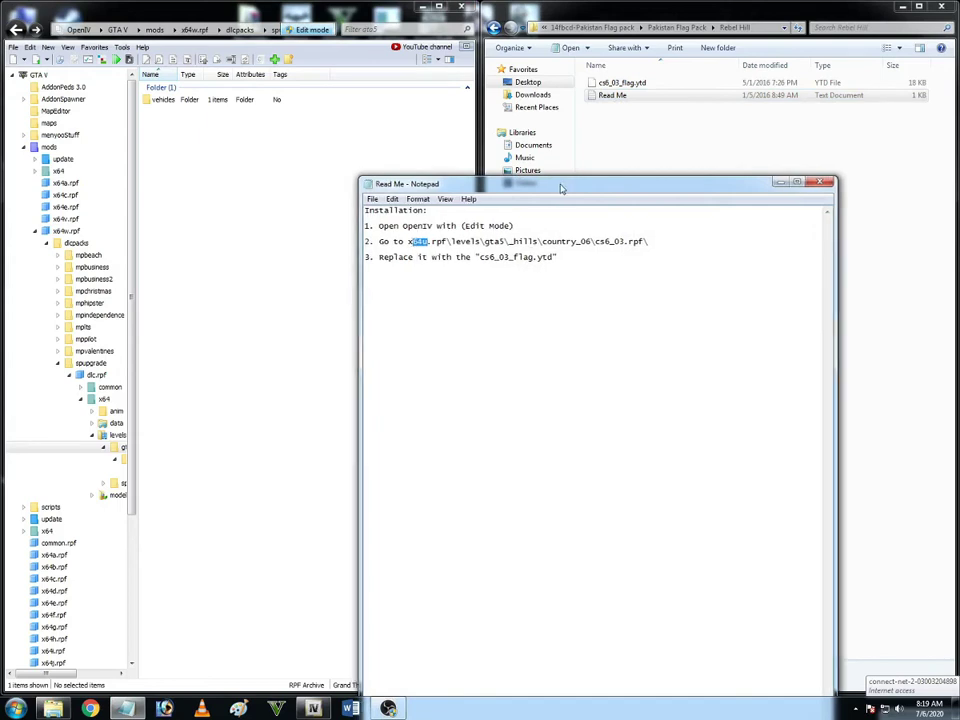
{"action": "left_click_drag", "start_coordinate": [561, 189], "coordinate": [959, 213]}
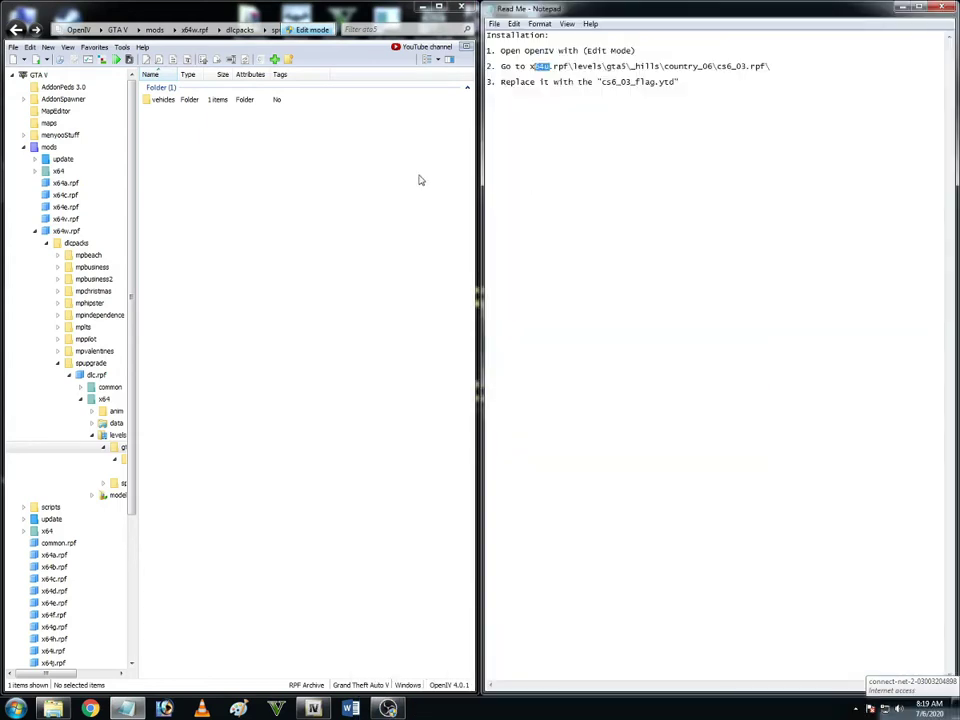
{"action": "left_click", "coordinate": [50, 148]}
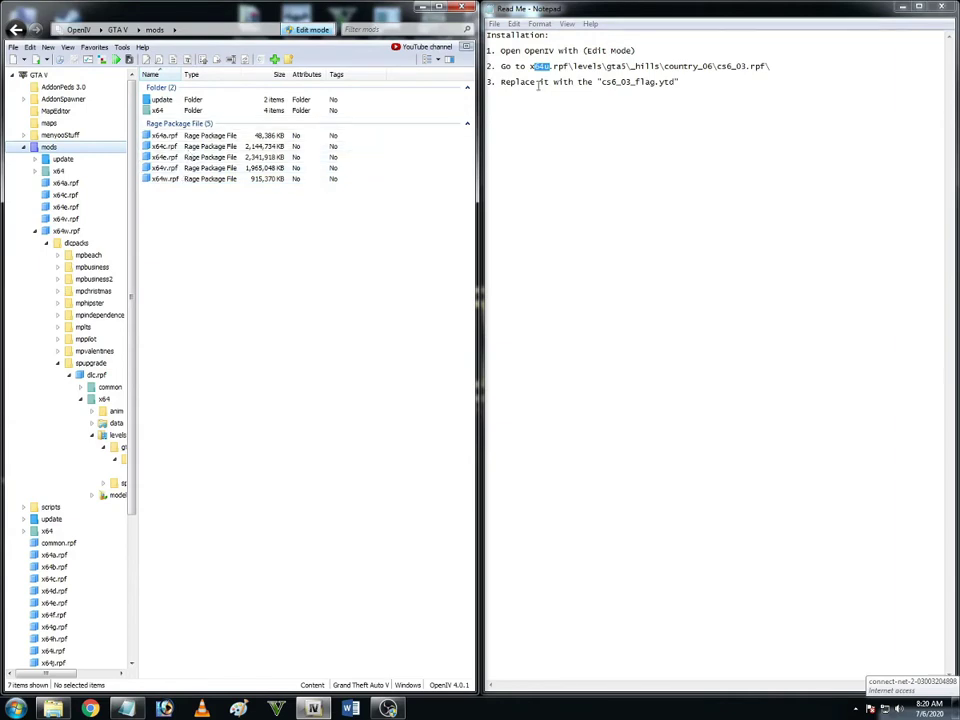
- Open the x64u.rpf archive from the main GTA V folder and copy it to the mods folder
{"action": "left_click_drag", "start_coordinate": [154, 198], "coordinate": [214, 130]}
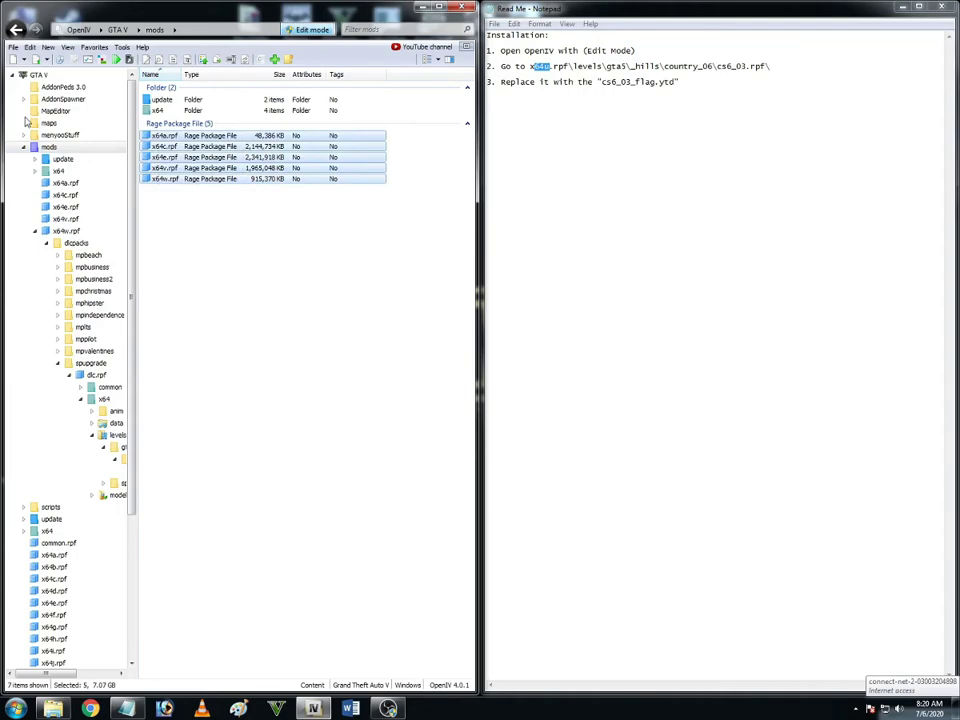
{"action": "left_click", "coordinate": [62, 87]}
{"action": "left_click", "coordinate": [56, 76]}
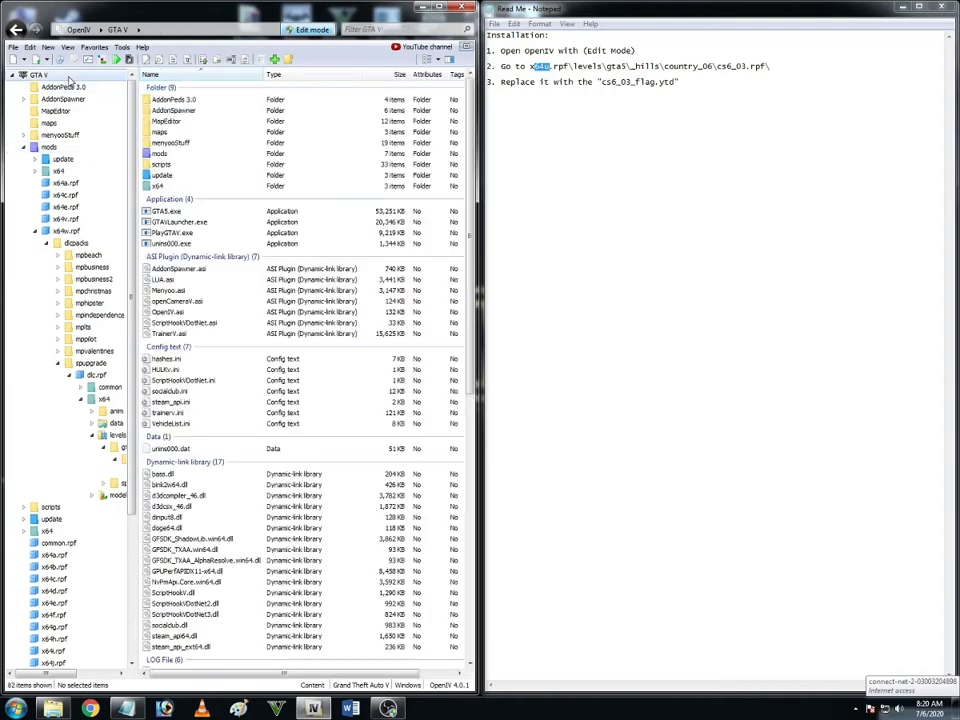
{"action": "left_click", "coordinate": [246, 279]}
{"action": "scroll", "coordinate": [238, 338], "scroll_direction": "down", "scroll_amount": 5}
{"action": "scroll", "coordinate": [238, 338], "scroll_direction": "down", "scroll_amount": 6}
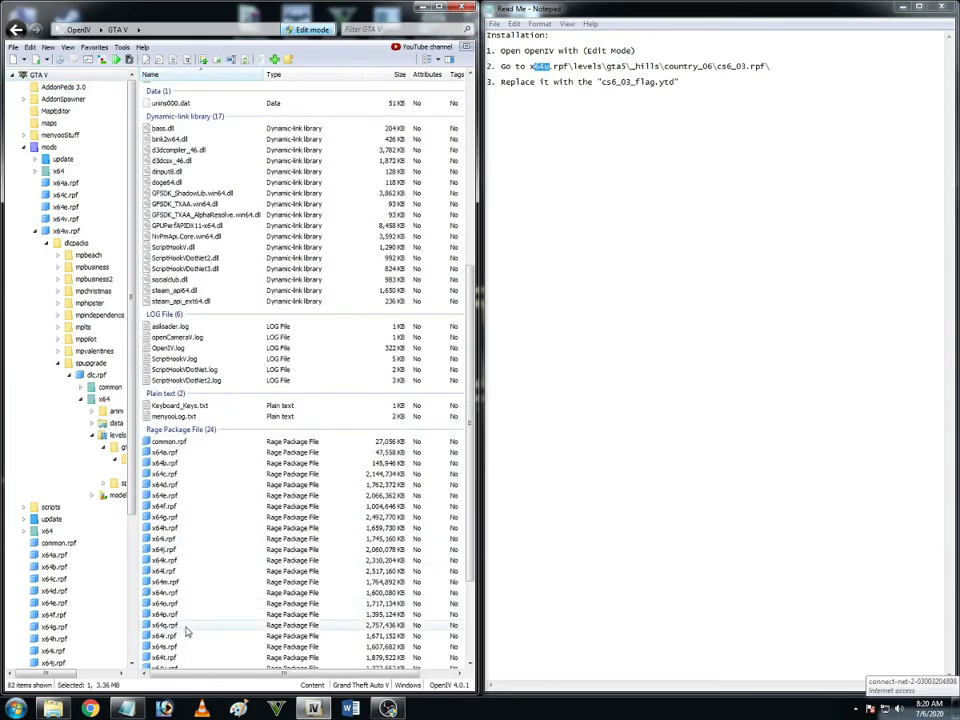
{"action": "left_click", "coordinate": [161, 578]}
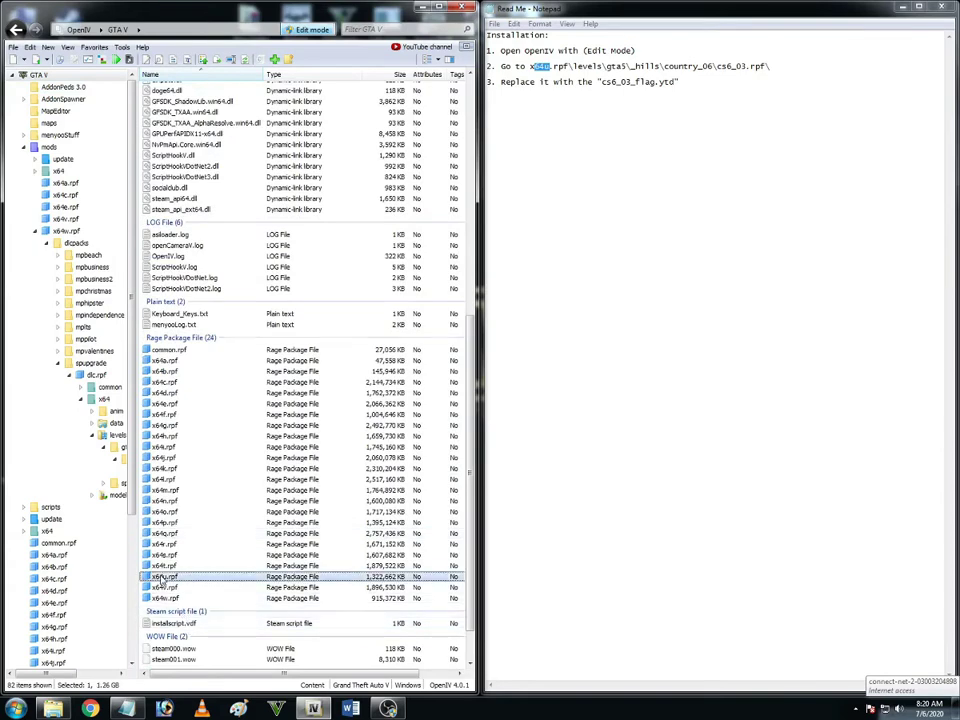
{"action": "double_click", "coordinate": [155, 578]}
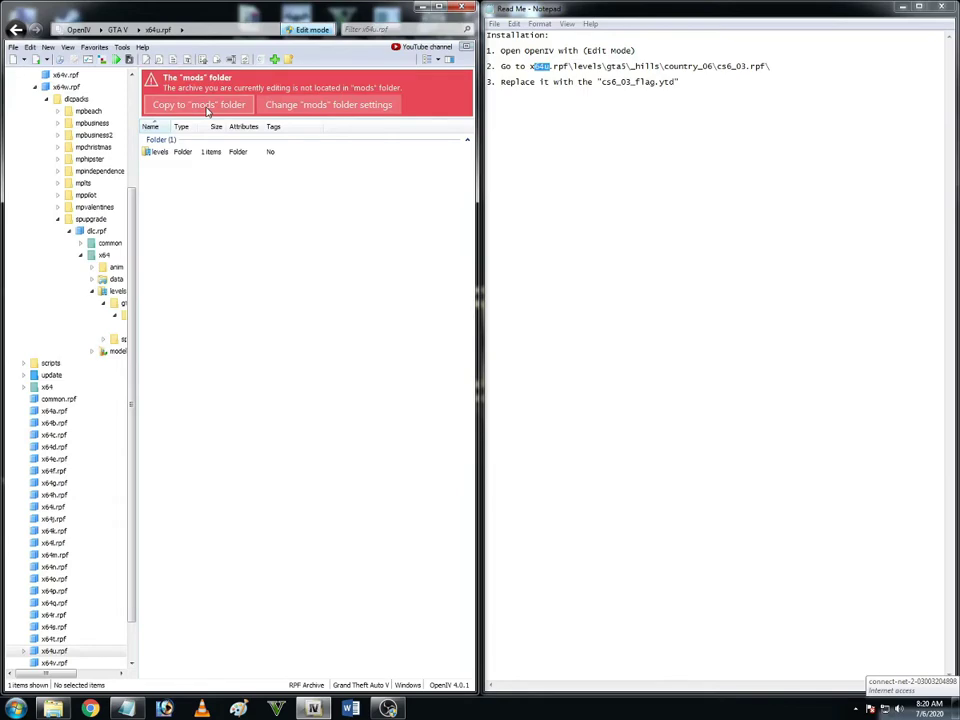
{"action": "left_click", "coordinate": [207, 107]}
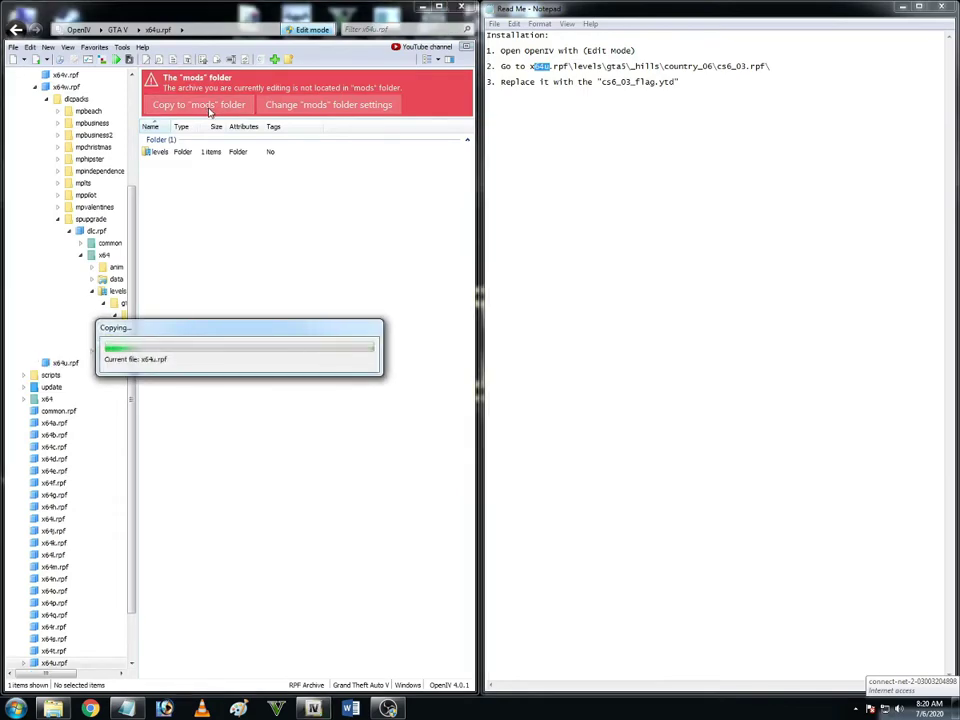